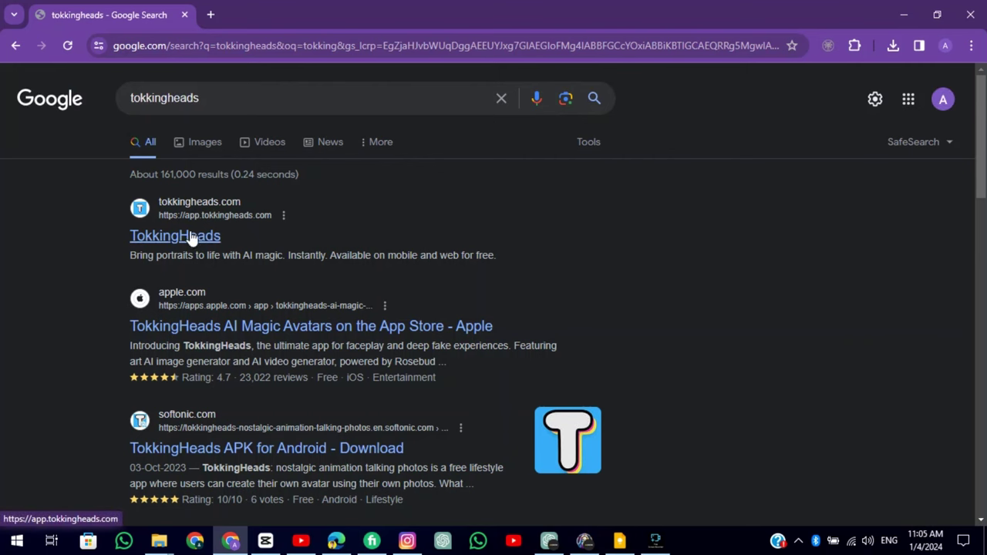
# Open TokkingHeads and sign in with a Google account
pyautogui.click(191, 237)
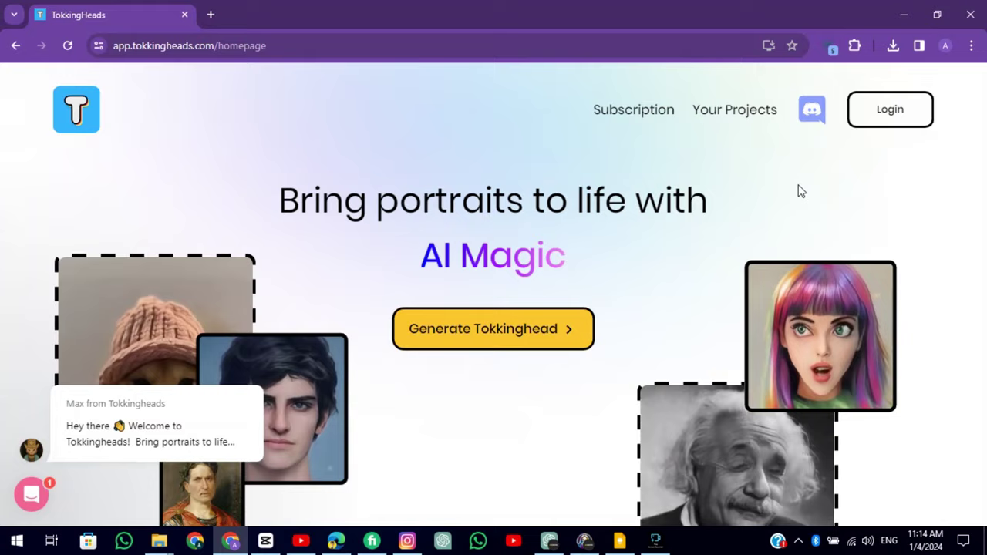
pyautogui.click(891, 110)
pyautogui.click(530, 305)
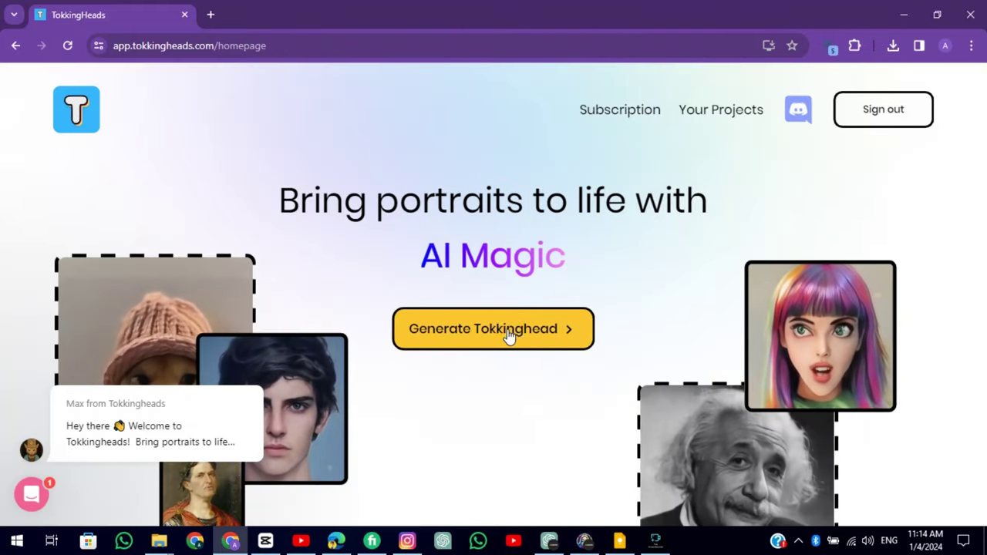
# Start a new talking head and upload the old man's portrait as the avatar
pyautogui.click(511, 332)
pyautogui.click(700, 336)
pyautogui.scroll(-1, 699, 336)
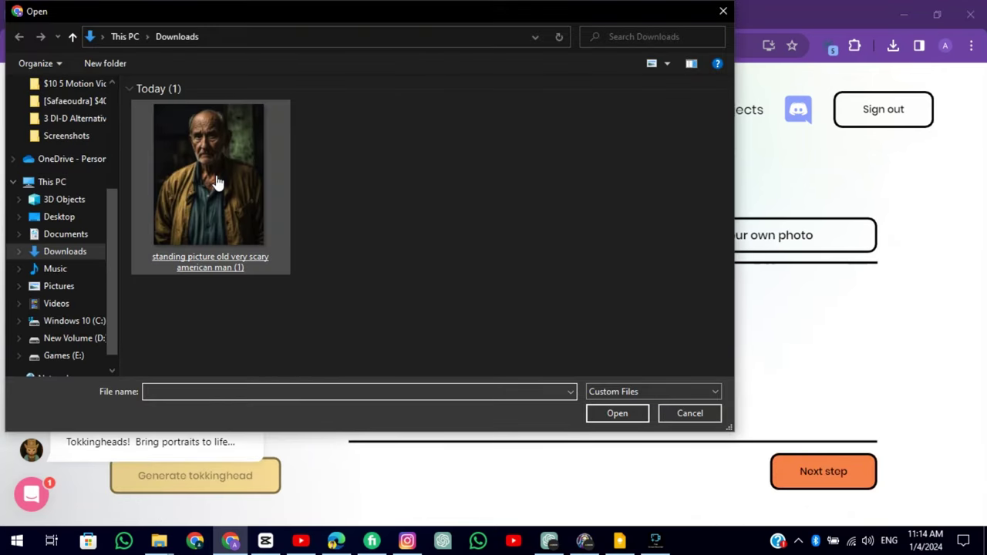
pyautogui.doubleClick(216, 183)
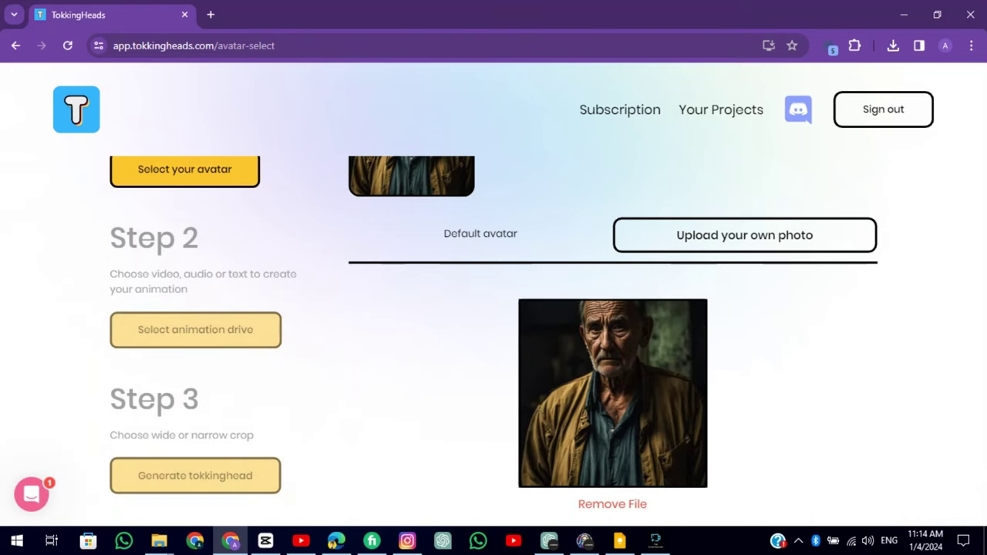
pyautogui.scroll(-1, 771, 432)
pyautogui.click(809, 478)
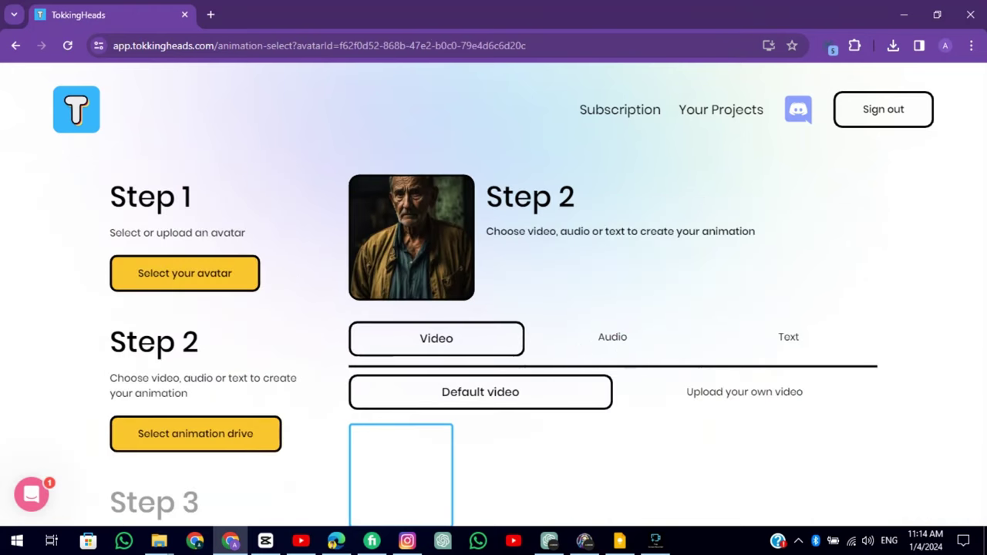
# Drive the animation with the text script in the US Accent Male B voice
pyautogui.click(600, 339)
pyautogui.scroll(-1, 600, 340)
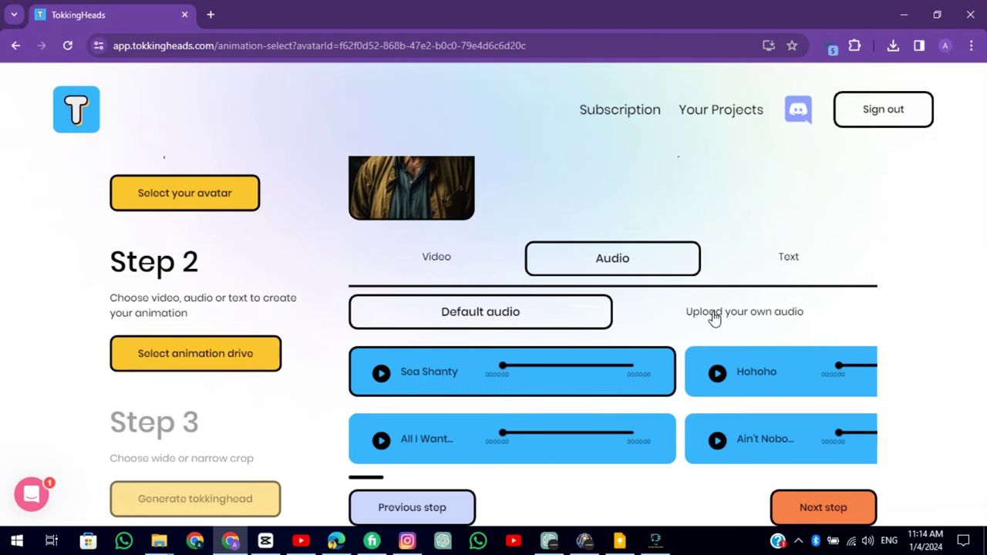
pyautogui.scroll(-1, 715, 318)
pyautogui.click(719, 277)
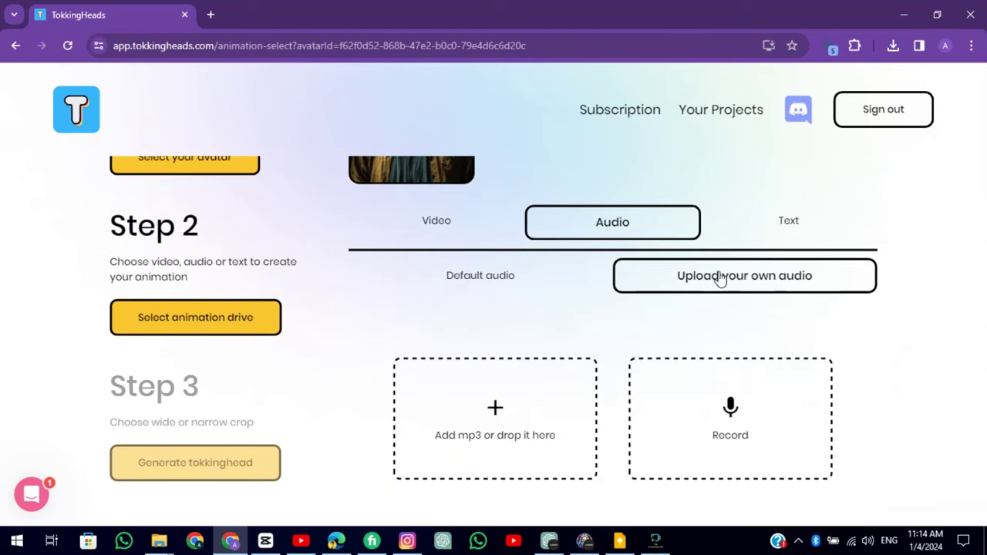
pyautogui.click(800, 225)
pyautogui.click(800, 430)
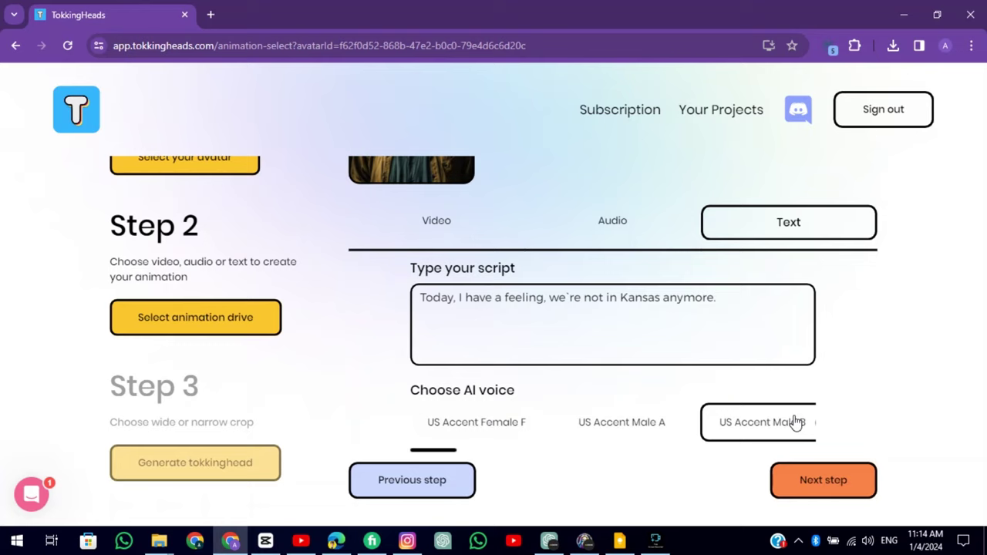
pyautogui.click(822, 479)
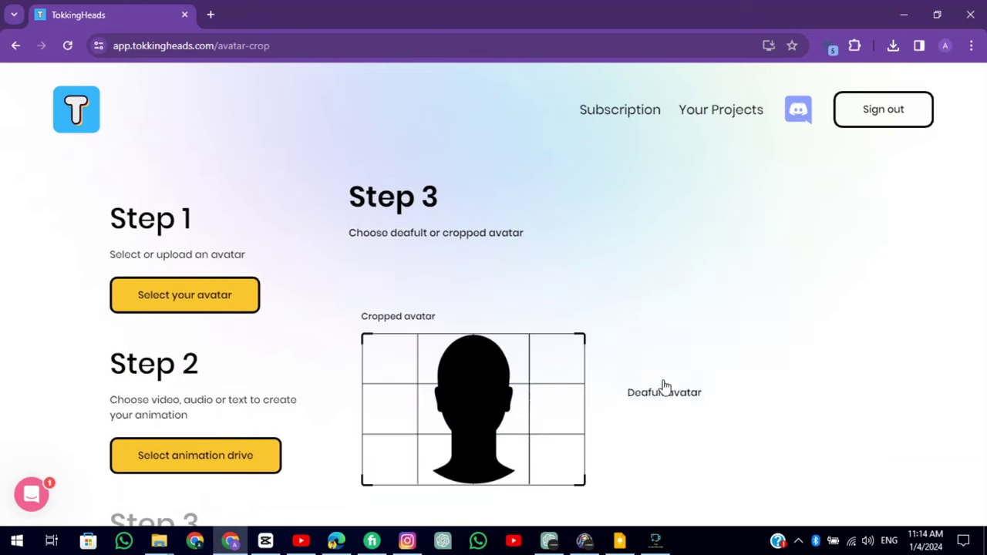
# Generate the old man's talking head and play the downloaded generated_watermark (1).mp4
pyautogui.click(711, 473)
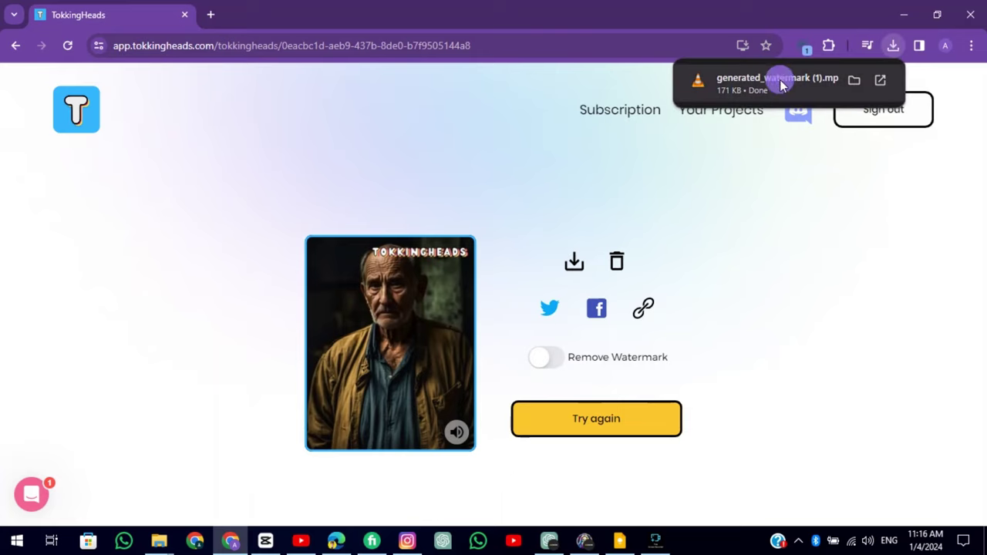
pyautogui.click(783, 85)
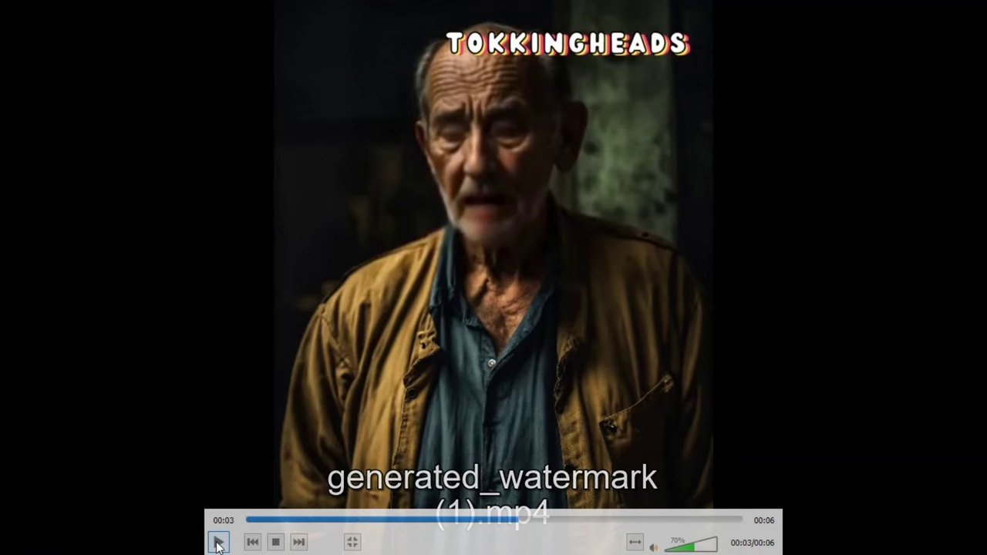
# Exit fullscreen playback of the watermarked old-man clip in VLC
pyautogui.doubleClick(408, 125)
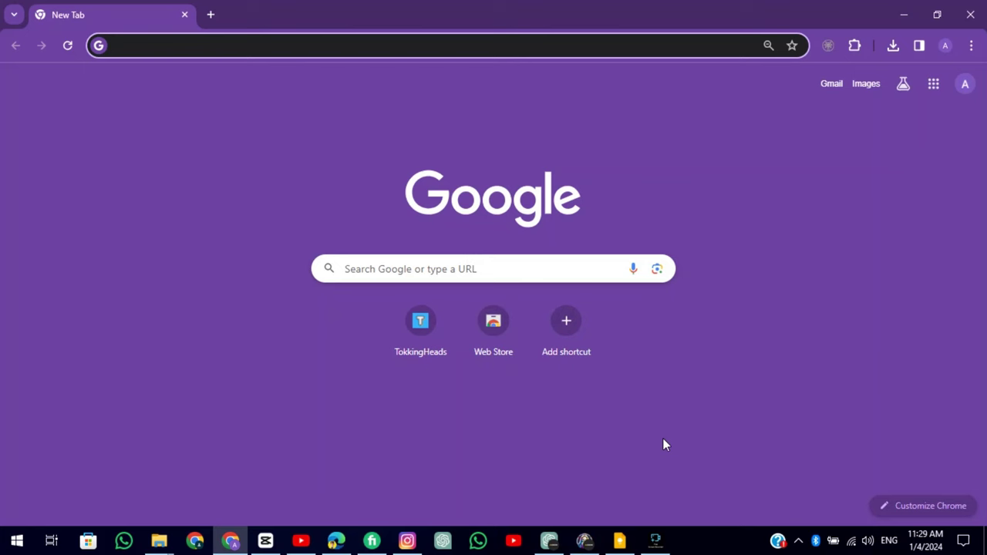
# Search Google for vidnoz ai, open vidnoz.com and choose Create Free Video Now
pyautogui.write('vidnoz ai')
pyautogui.click(267, 107)
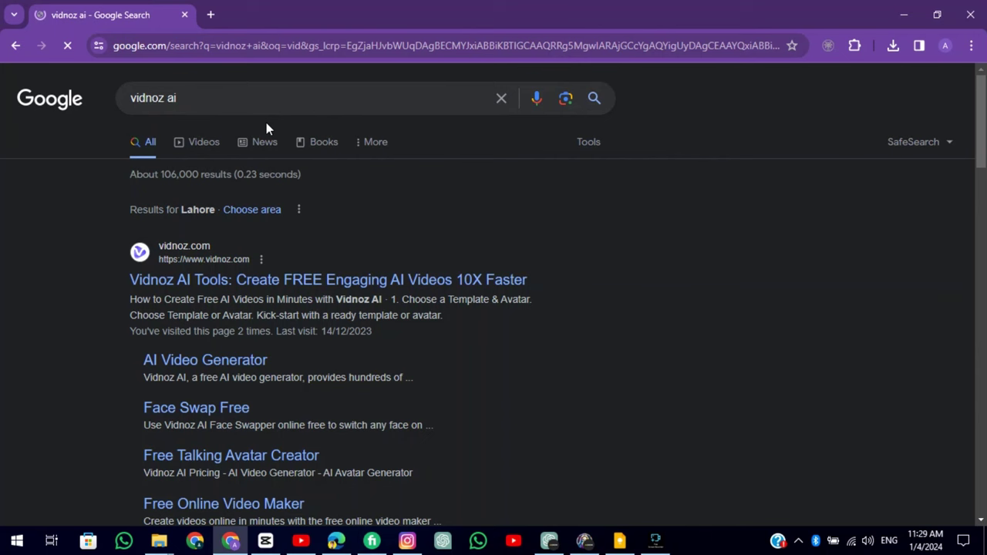
pyautogui.click(257, 282)
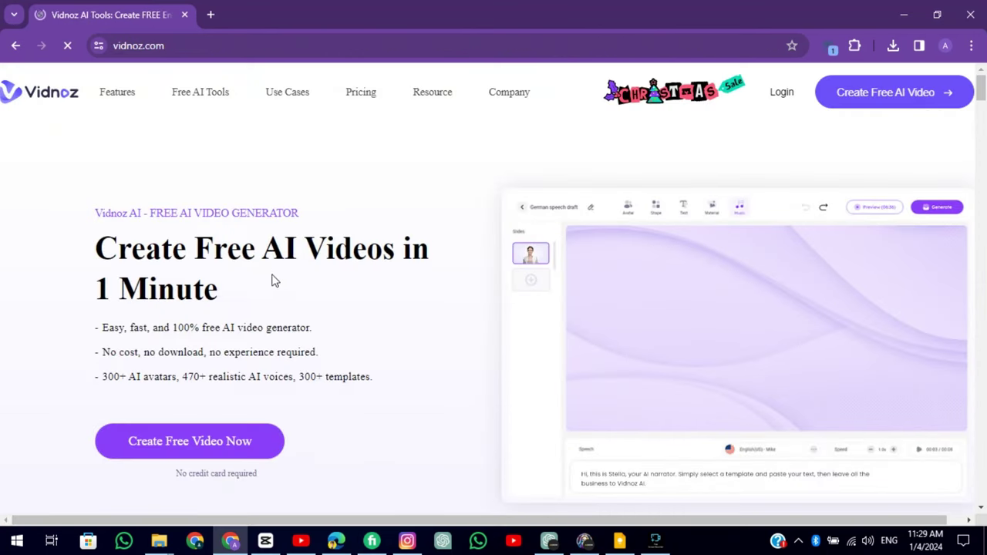
pyautogui.press('F11')
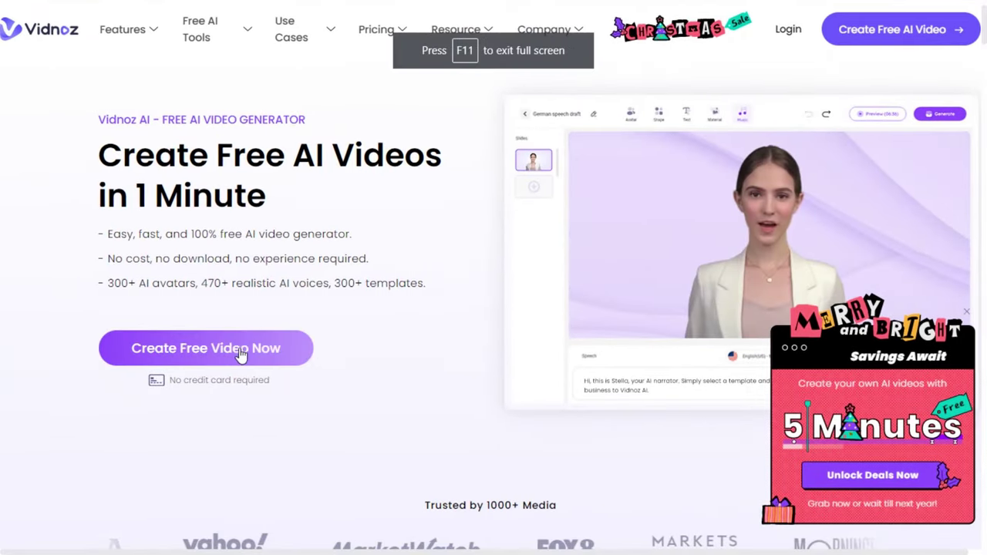
pyautogui.click(205, 347)
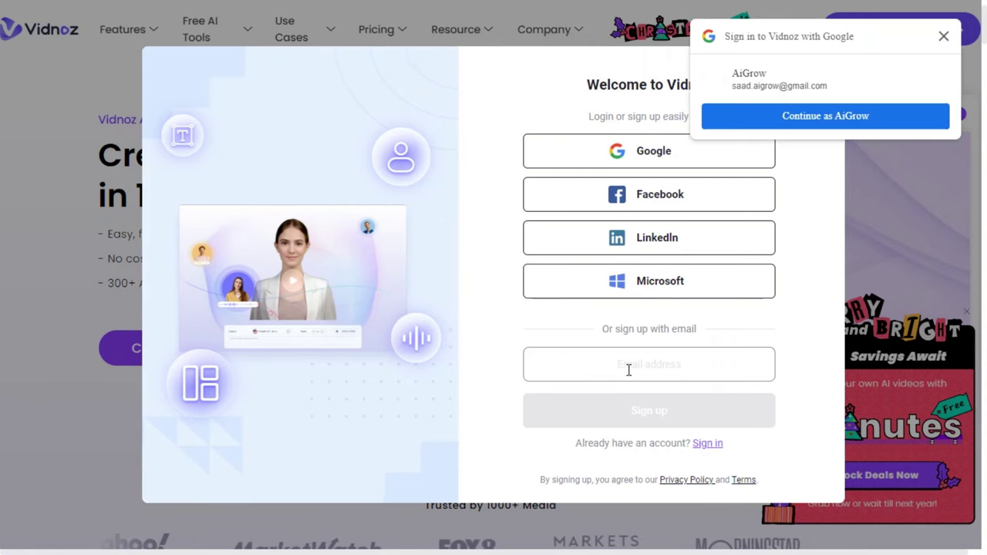
pyautogui.press('F11')
# Search tempmail in a new tab and open tempail.com for a disposable address
pyautogui.click(211, 15)
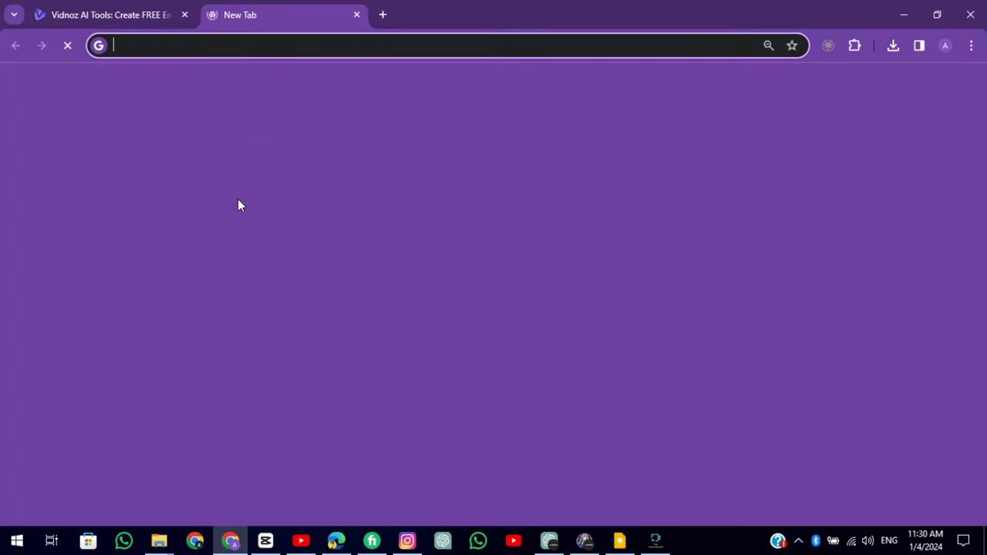
pyautogui.write('tempmail')
pyautogui.press('Return')
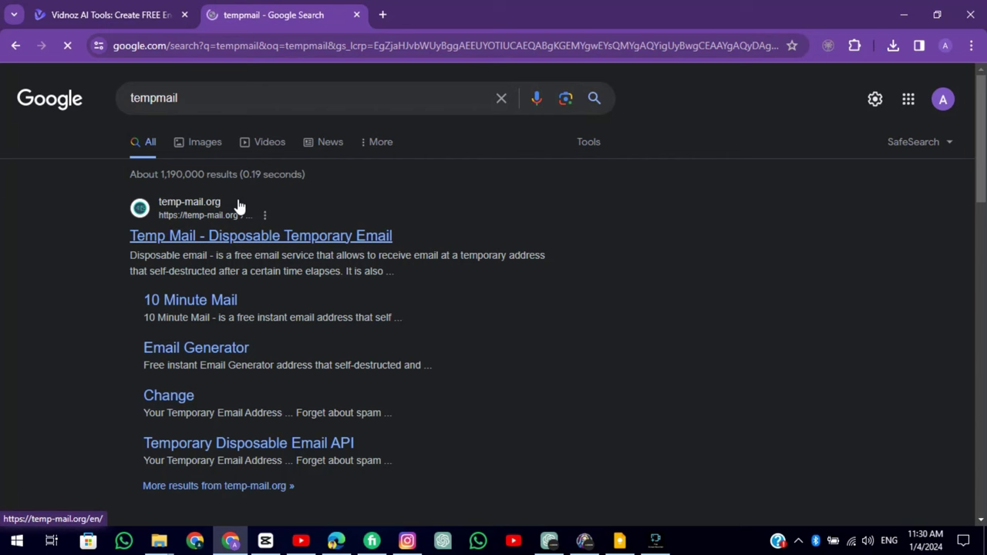
pyautogui.scroll(-5, 105, 214)
pyautogui.scroll(1, 178, 209)
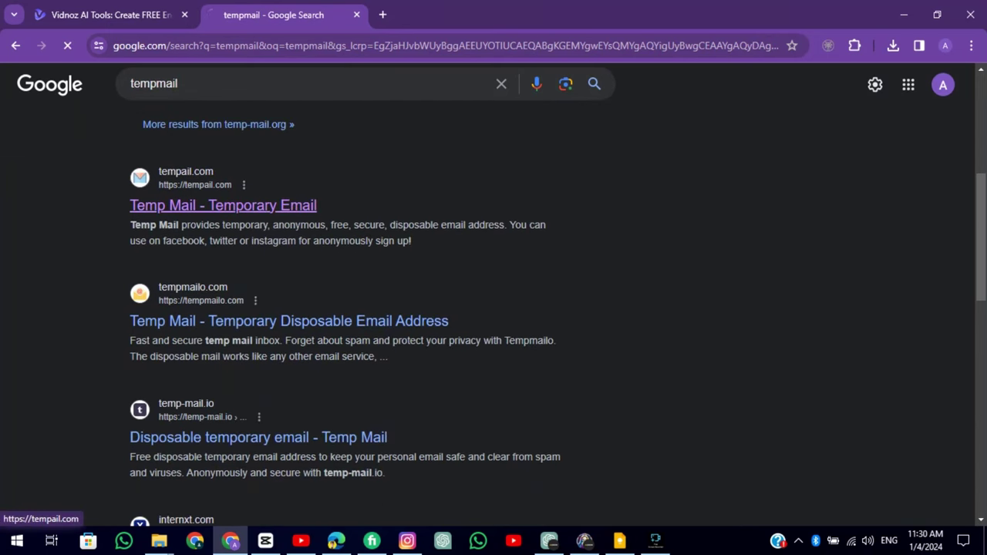
pyautogui.click(177, 208)
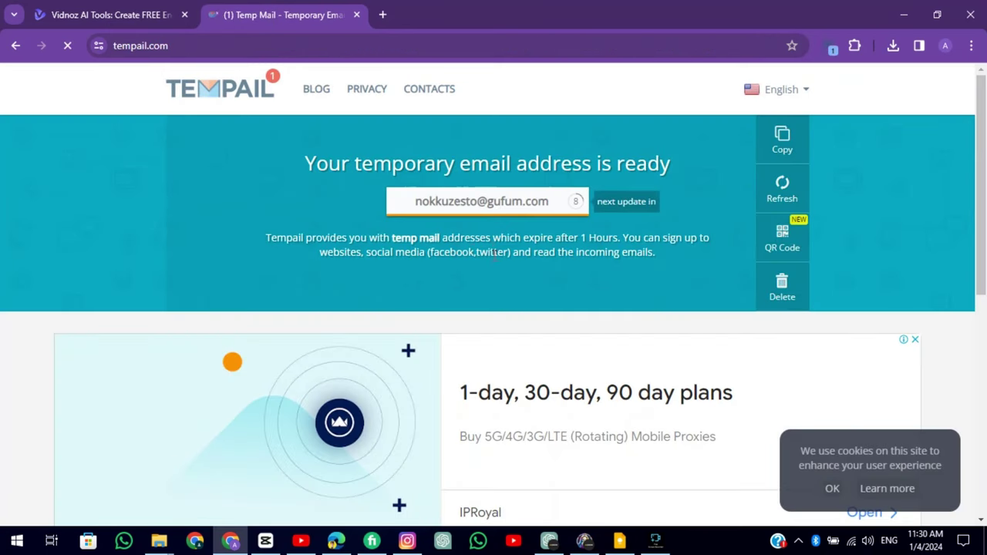
# Sign up on Vidnoz with the temporary email address and a password
pyautogui.click(144, 14)
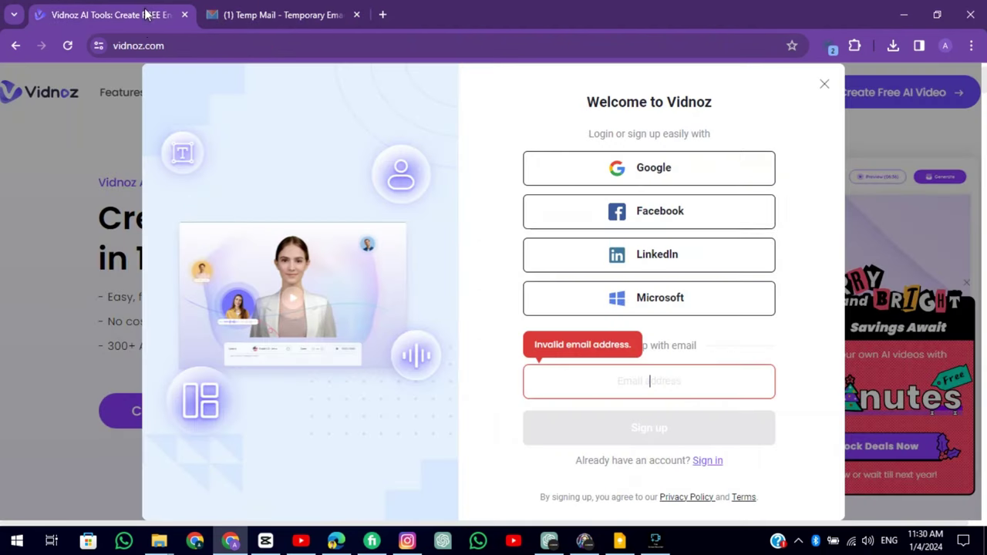
pyautogui.rightClick(593, 378)
pyautogui.click(616, 248)
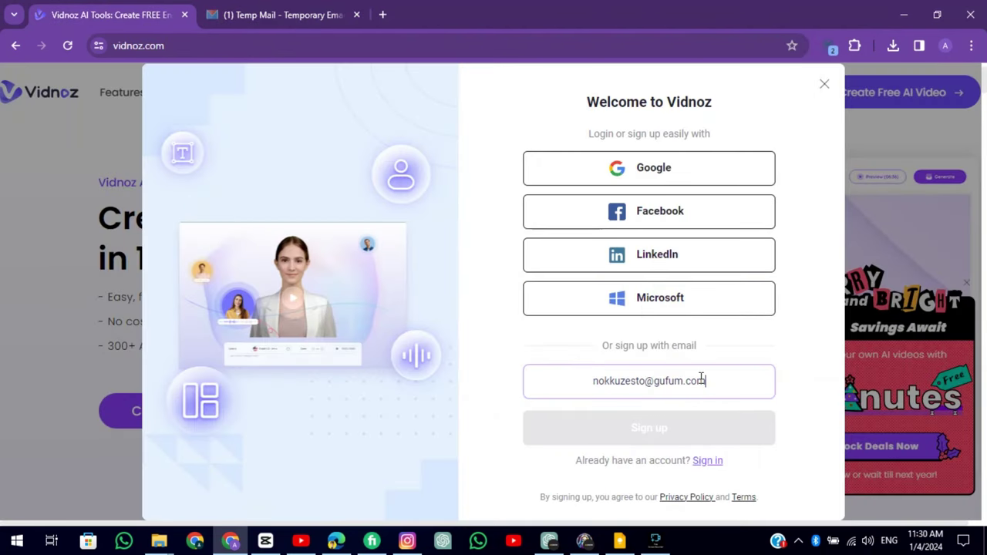
pyautogui.click(702, 429)
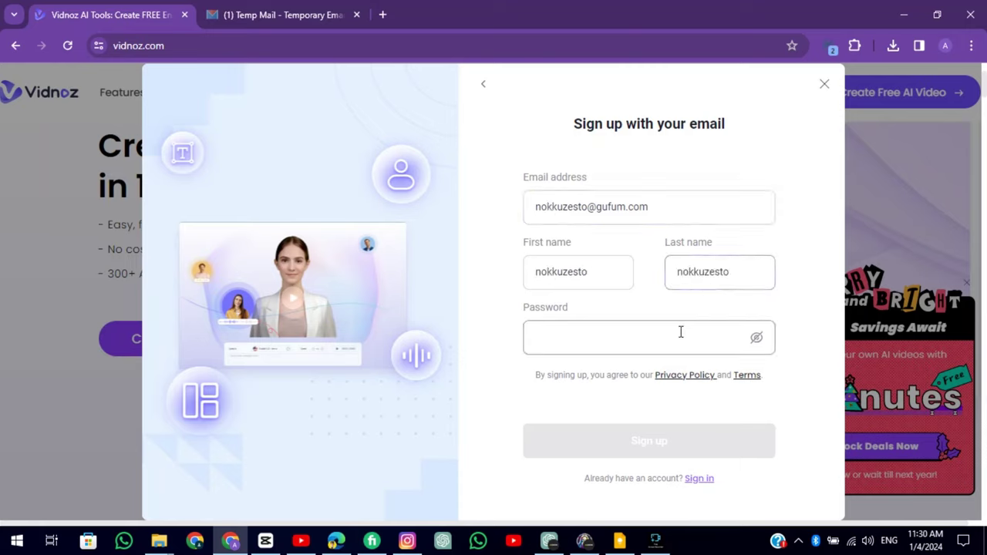
pyautogui.write('123456')
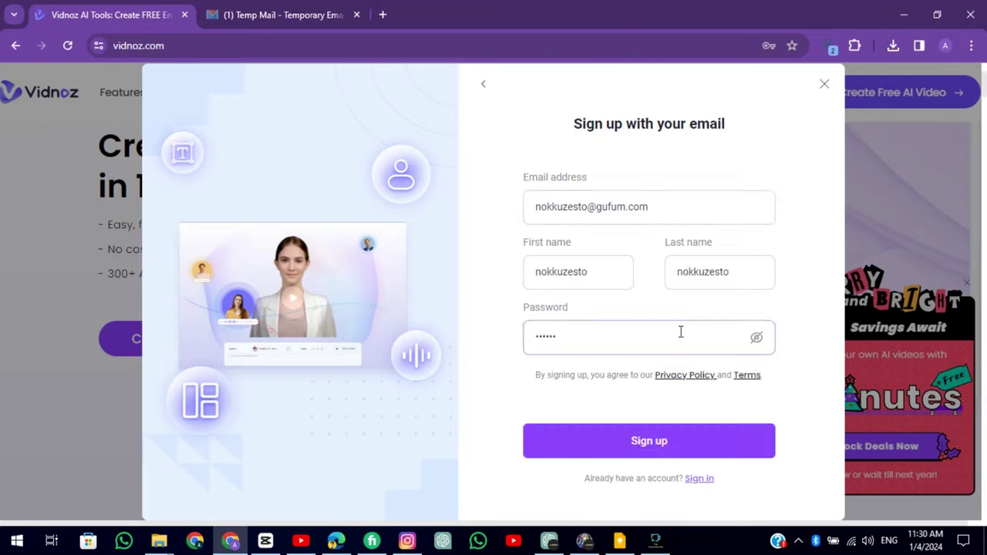
pyautogui.click(701, 435)
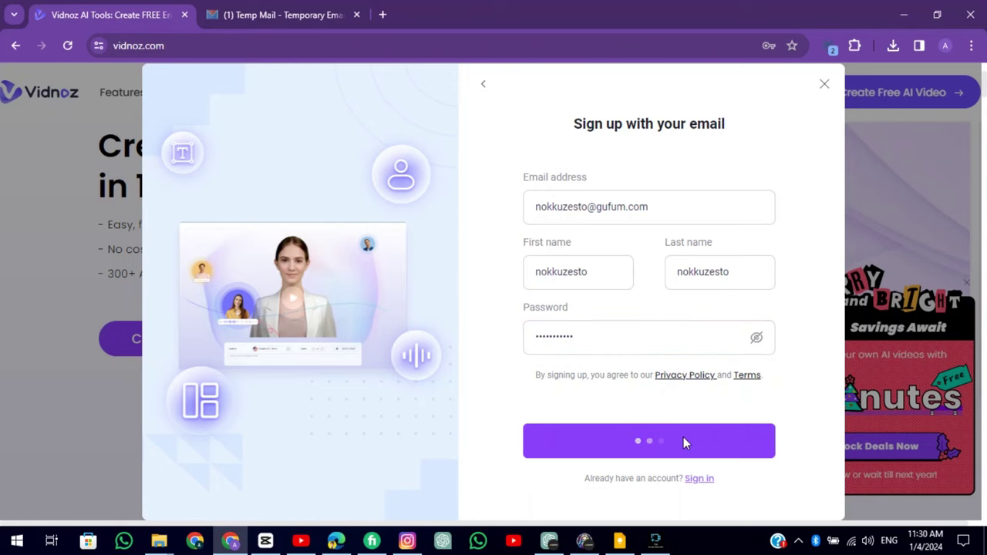
pyautogui.click(761, 269)
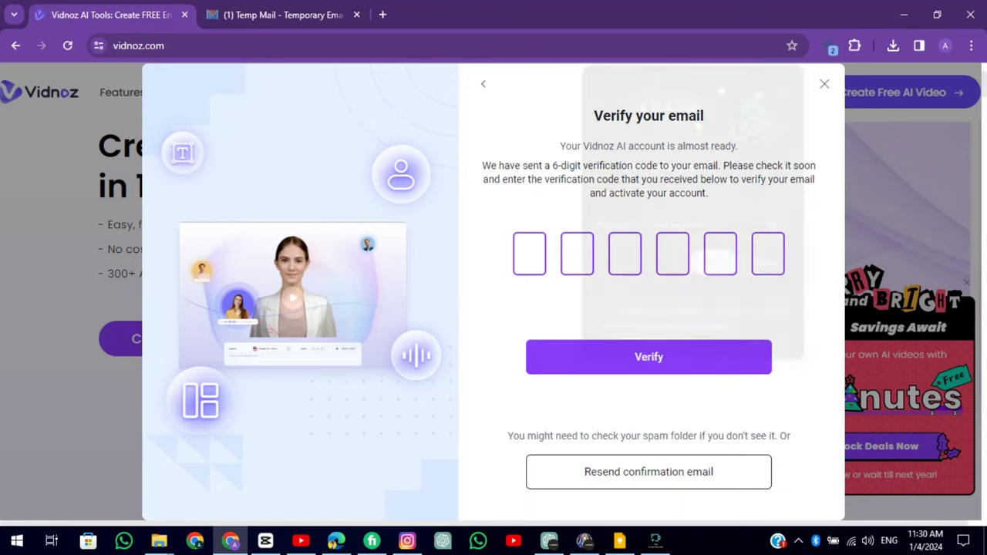
# Copy the six-digit code from the Tempail verification email and verify it in Vidnoz
pyautogui.click(319, 17)
pyautogui.click(525, 348)
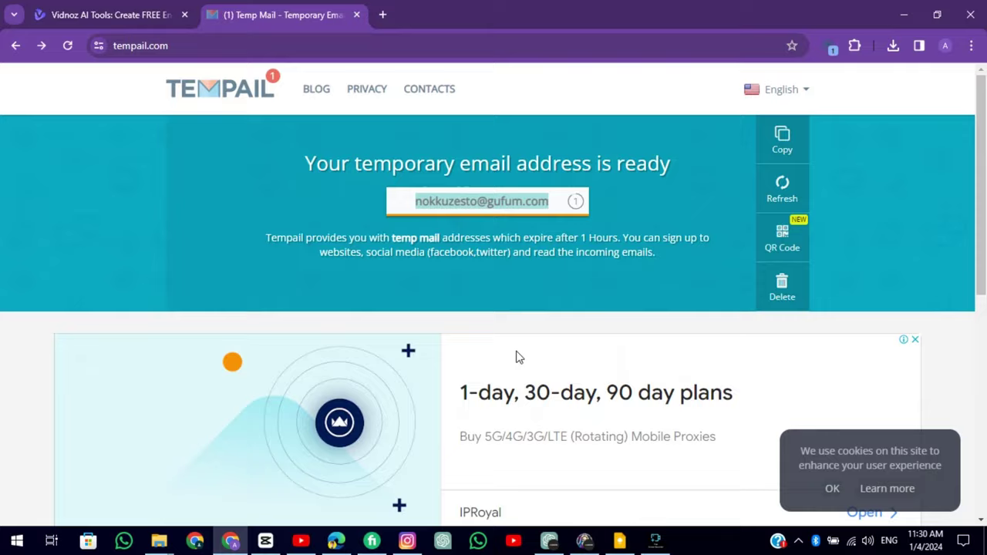
pyautogui.scroll(-3, 477, 216)
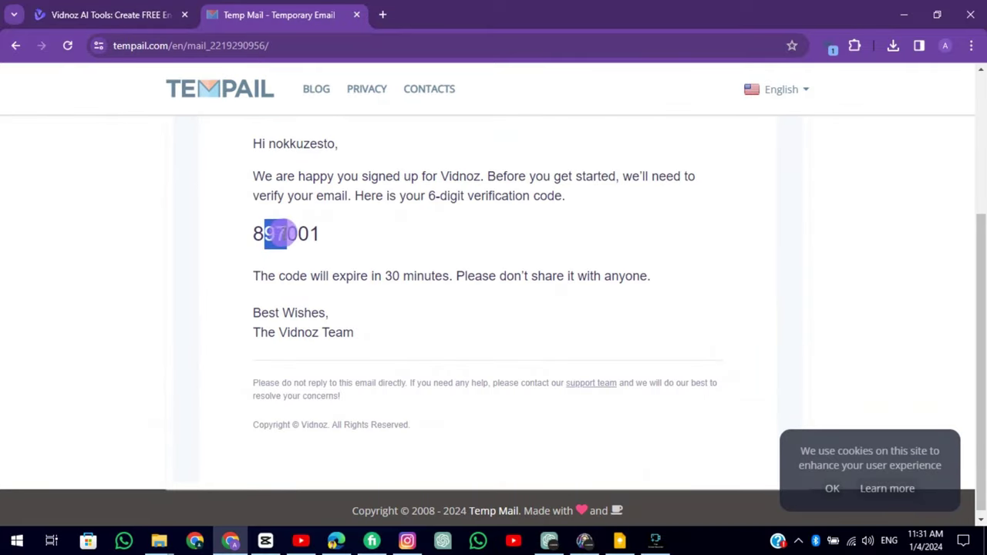
pyautogui.hotkey('ctrl', 'shift', 'Tab')
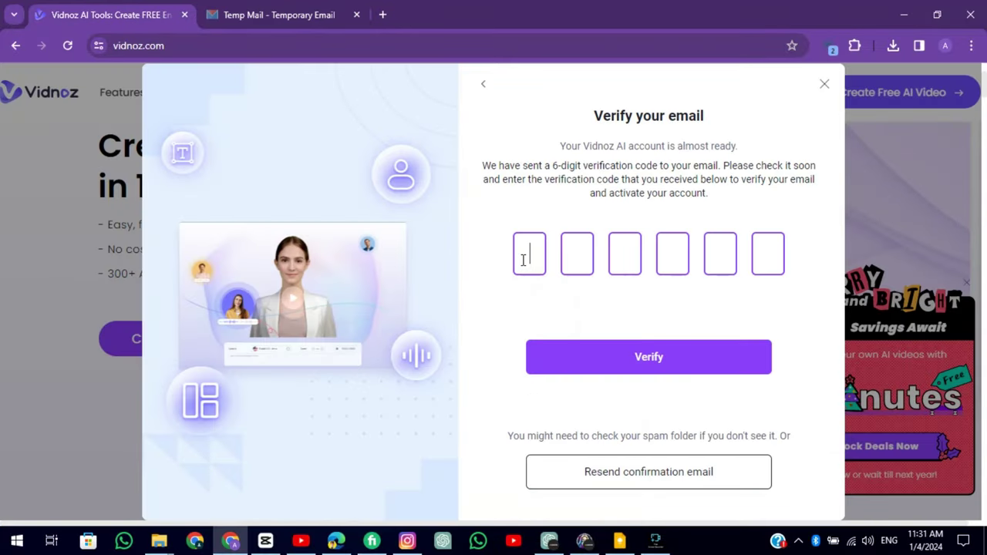
pyautogui.hotkey('ctrl', 'v')
pyautogui.click(604, 368)
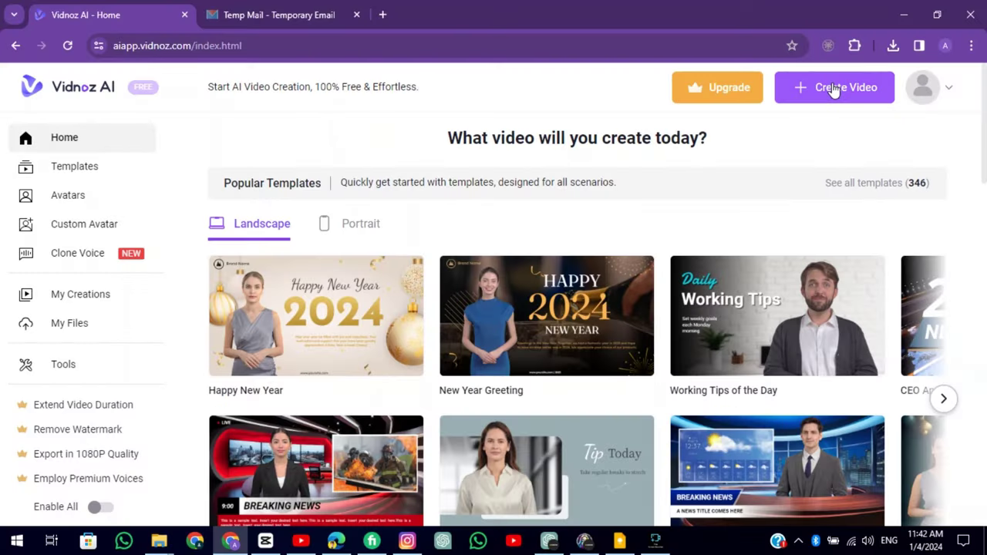
# Start a blank Landscape video, dismiss the tour, and show the Talking Photo avatars
pyautogui.click(834, 86)
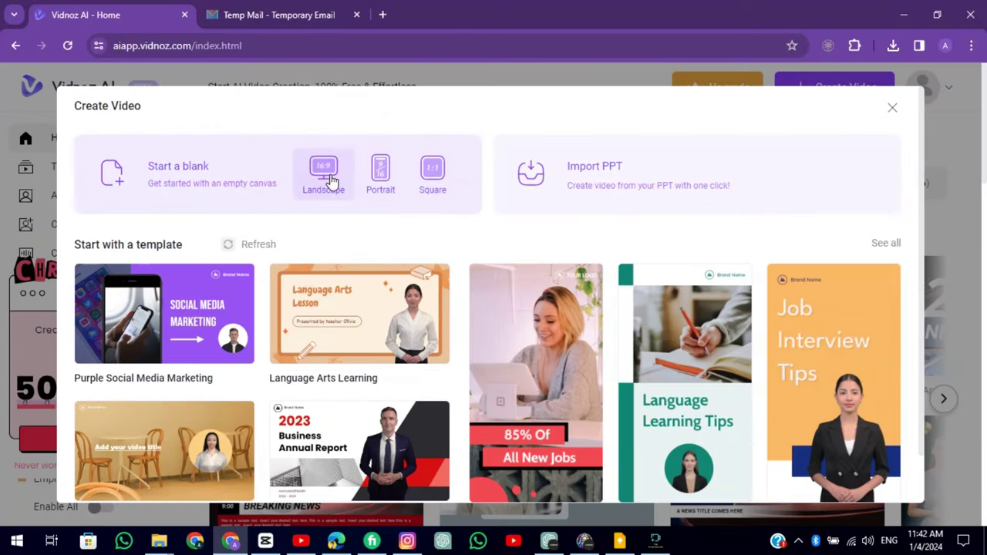
pyautogui.click(327, 177)
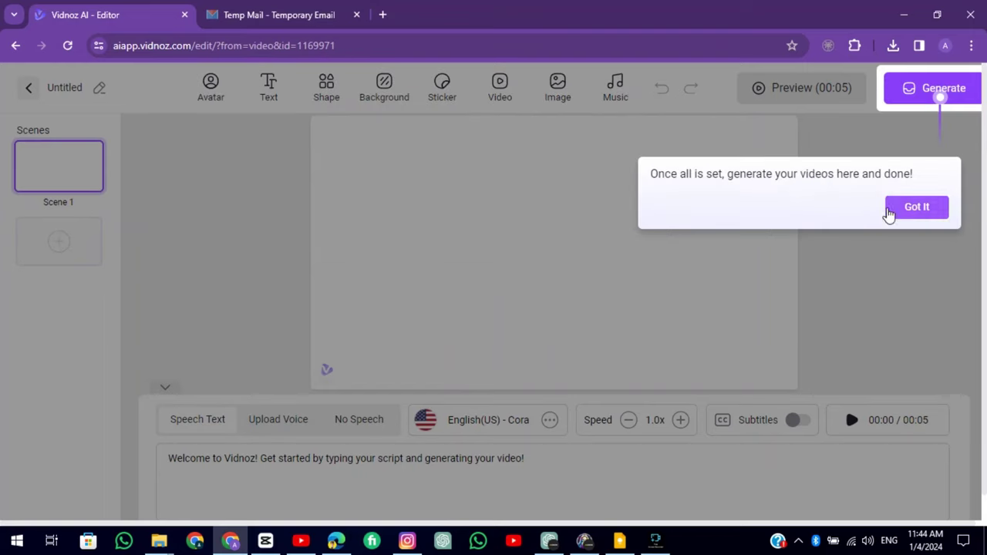
pyautogui.click(886, 213)
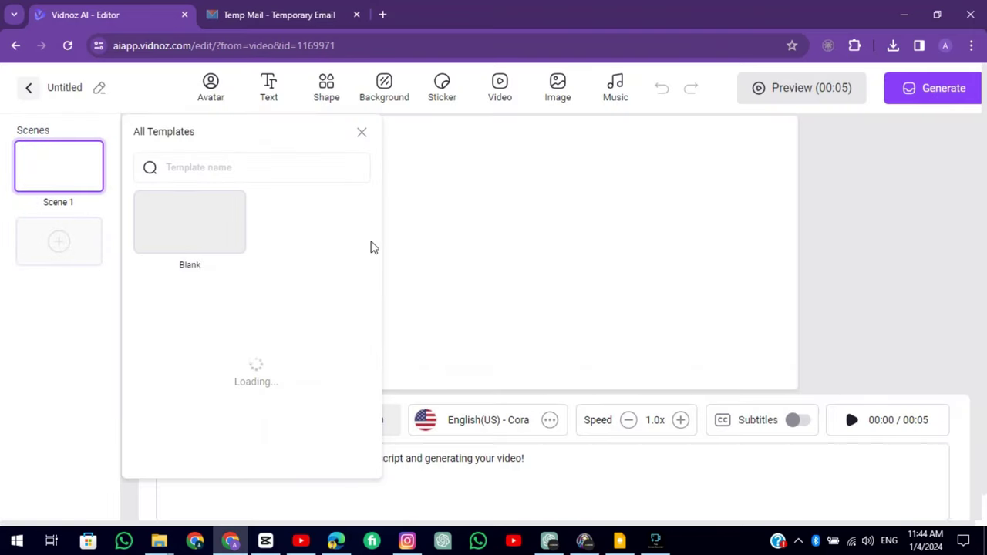
pyautogui.click(212, 88)
pyautogui.click(274, 168)
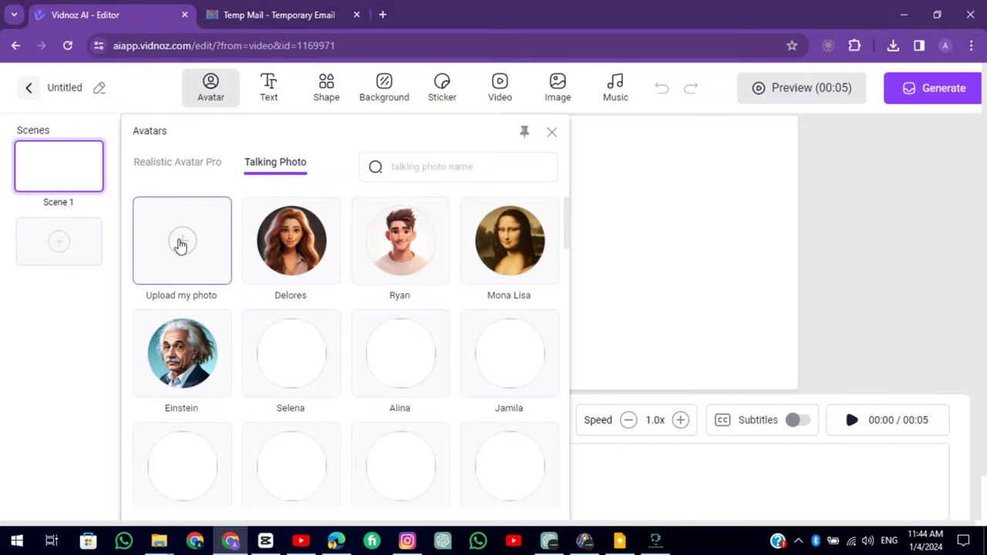
# Upload the old man's portrait and generate it as a Full photo talking avatar
pyautogui.click(180, 245)
pyautogui.click(328, 321)
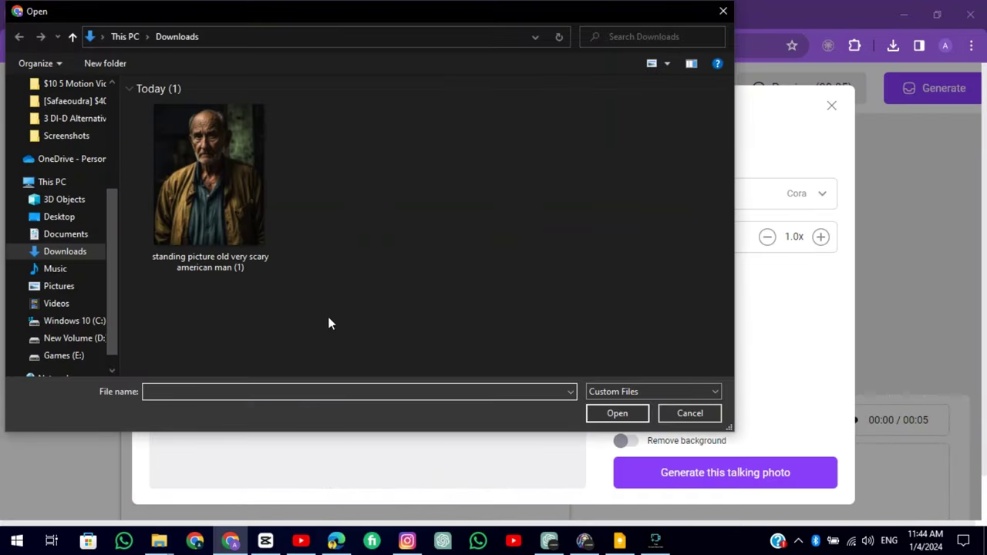
pyautogui.doubleClick(236, 187)
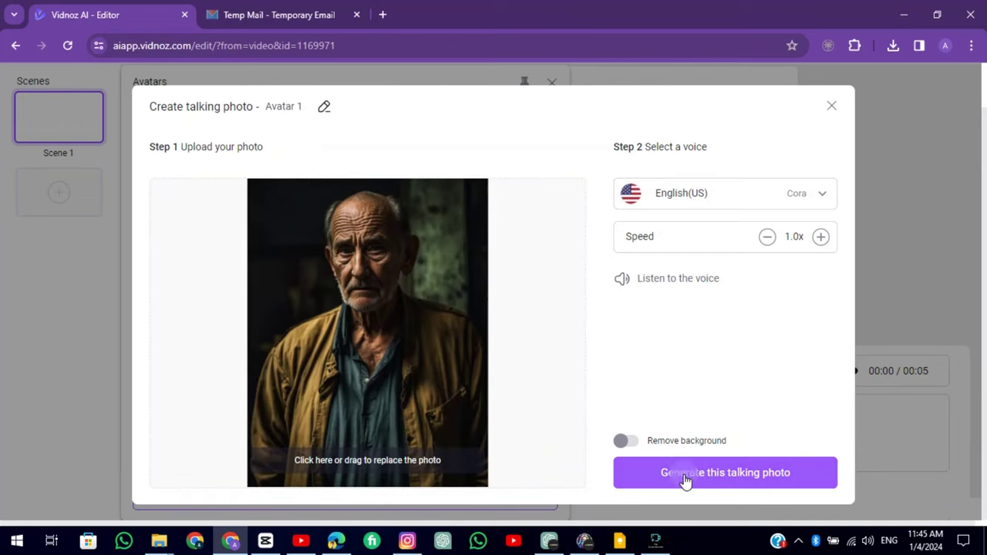
pyautogui.click(683, 475)
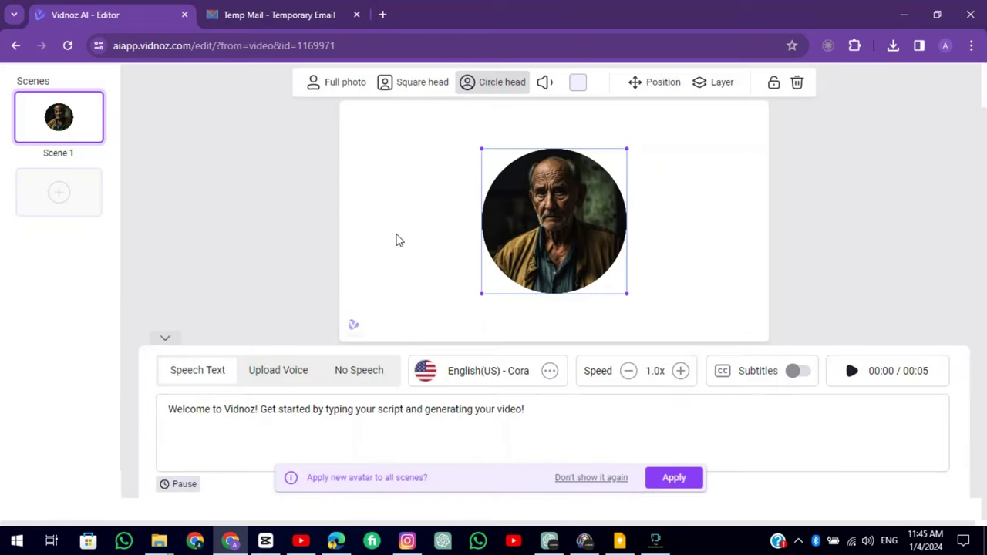
pyautogui.click(340, 90)
# Enlarge and centre the portrait on the canvas, and set the scene to No Speech
pyautogui.click(474, 140)
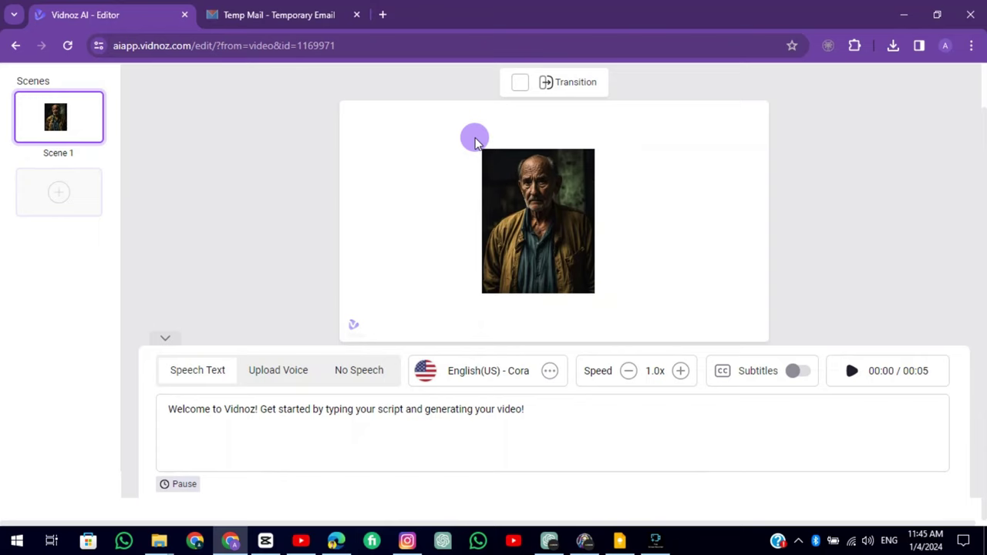
pyautogui.click(488, 160)
pyautogui.moveTo(488, 159); pyautogui.dragTo(435, 106)
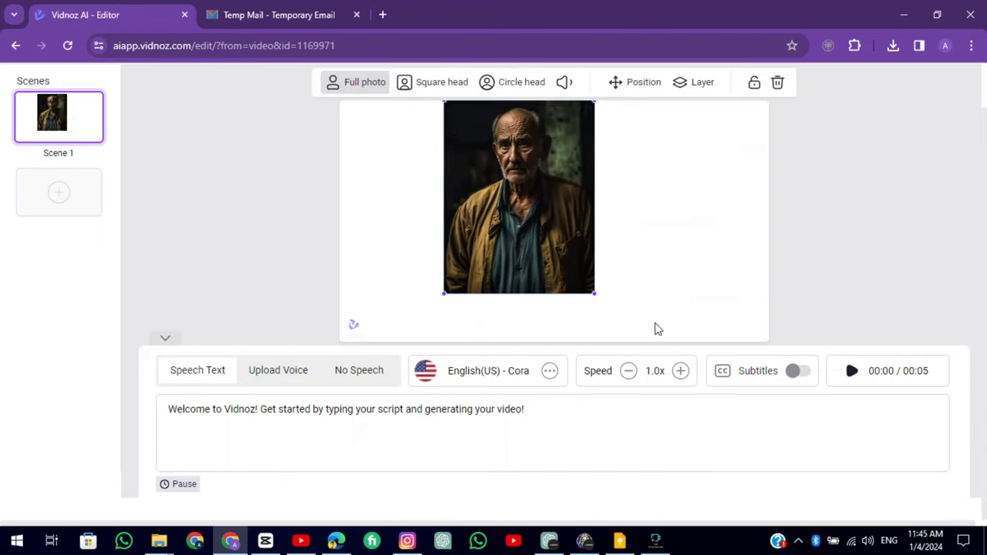
pyautogui.moveTo(608, 311); pyautogui.dragTo(644, 327)
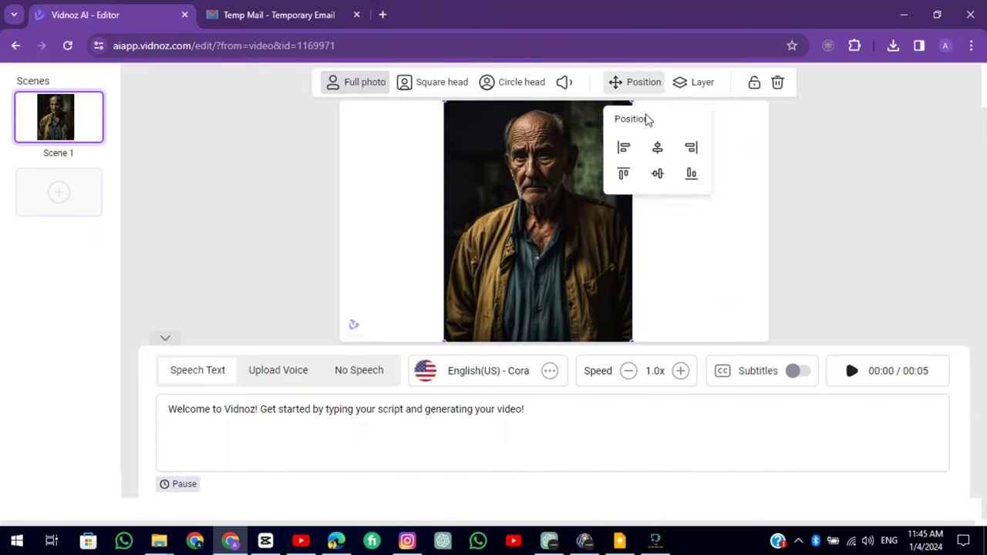
pyautogui.click(656, 147)
pyautogui.click(436, 177)
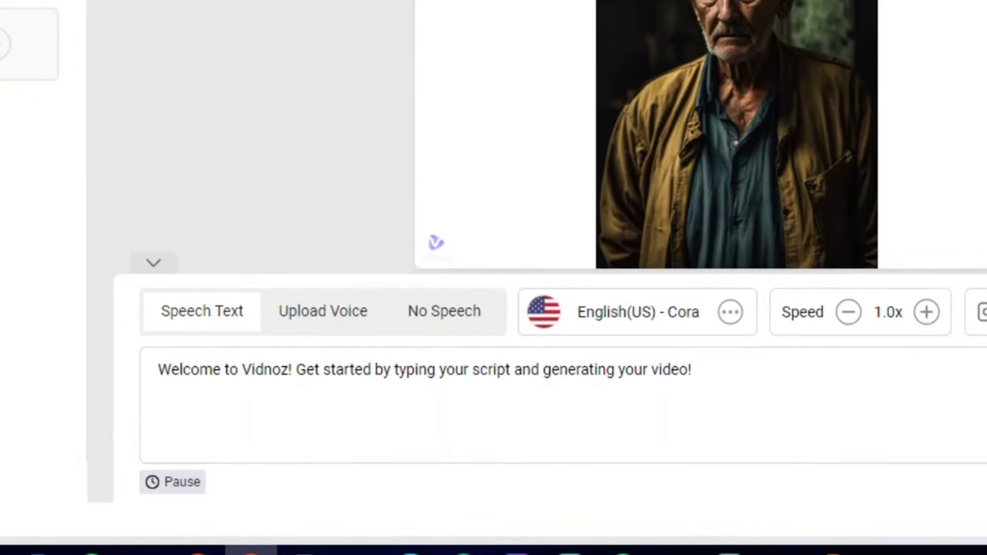
pyautogui.click(322, 317)
pyautogui.click(445, 324)
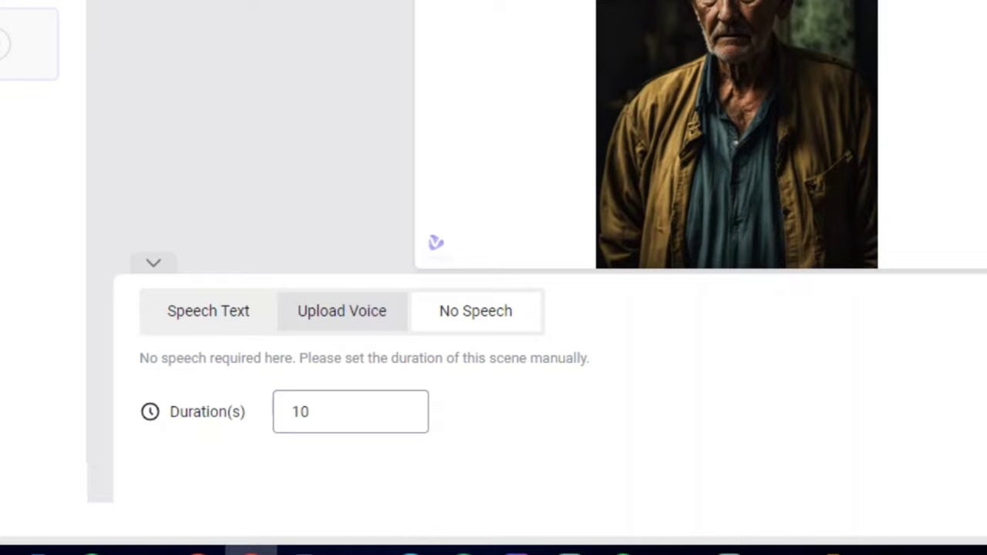
# Switch back to Speech Text, keep the Cora voice, and generate the video
pyautogui.click(239, 327)
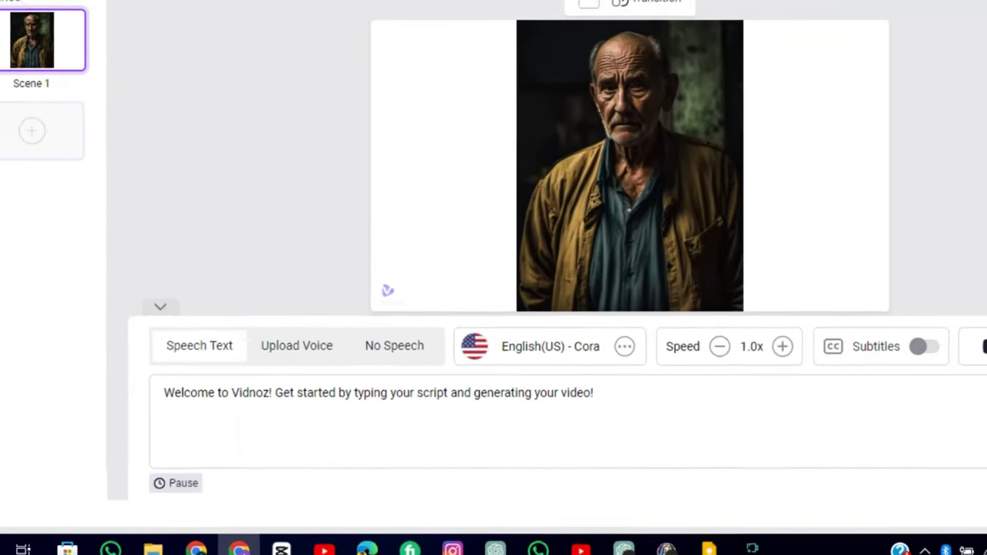
pyautogui.click(638, 311)
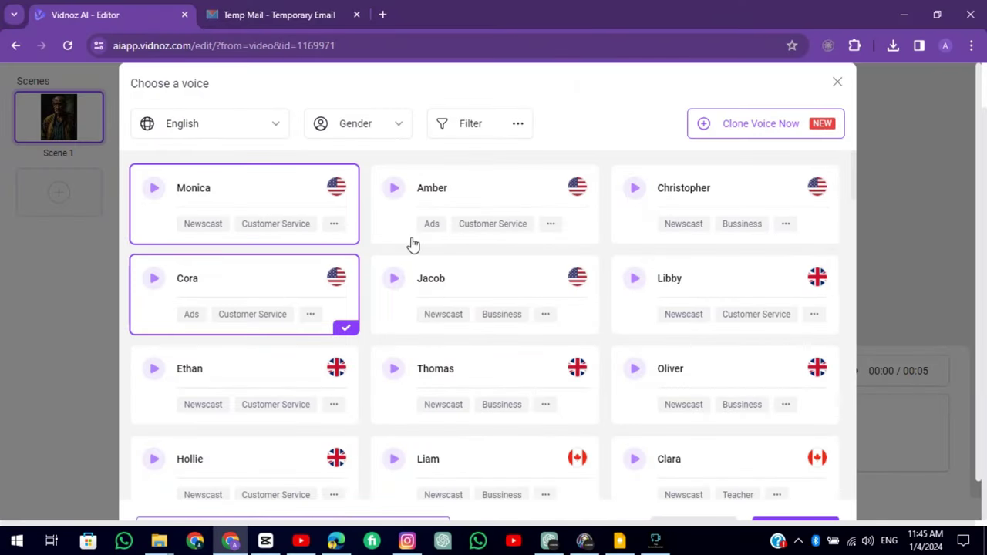
pyautogui.click(842, 80)
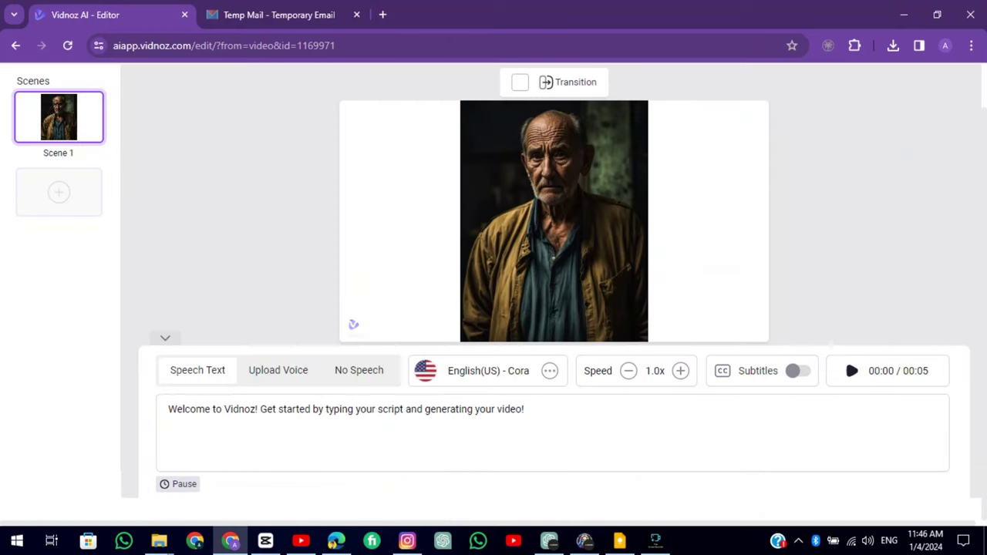
pyautogui.click(931, 88)
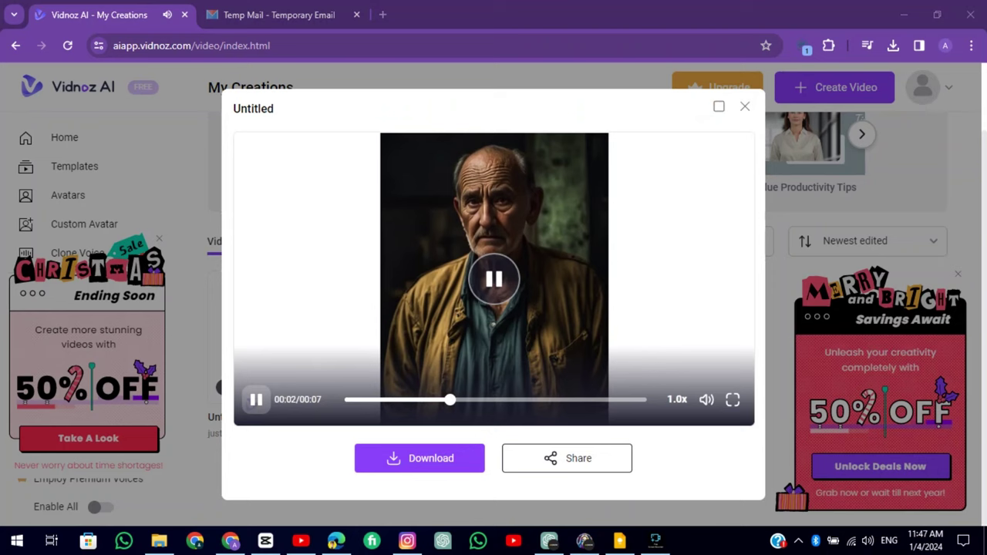
# Download the finished old-man video from My Creations in 720p
pyautogui.click(419, 458)
pyautogui.hotkey('ctrl', '-')
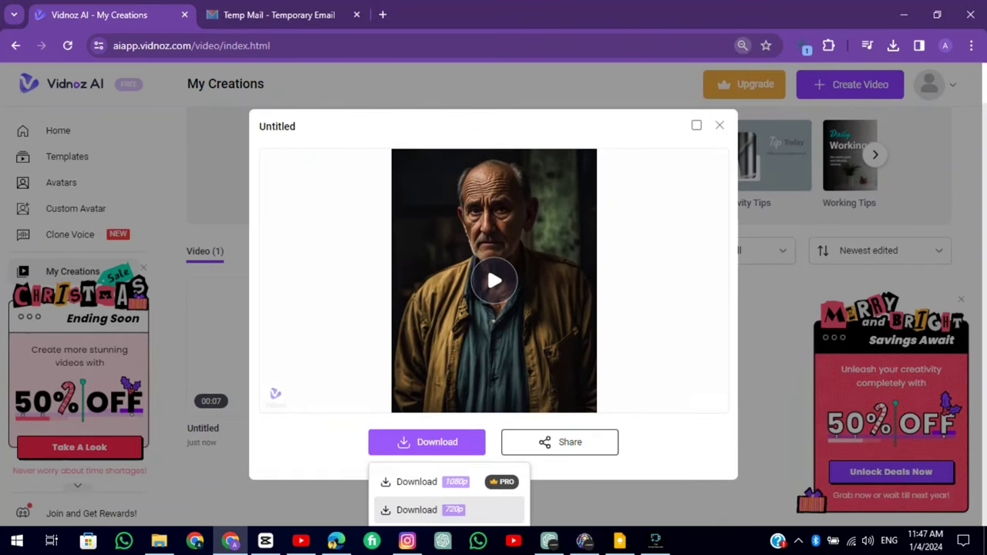
pyautogui.click(752, 78)
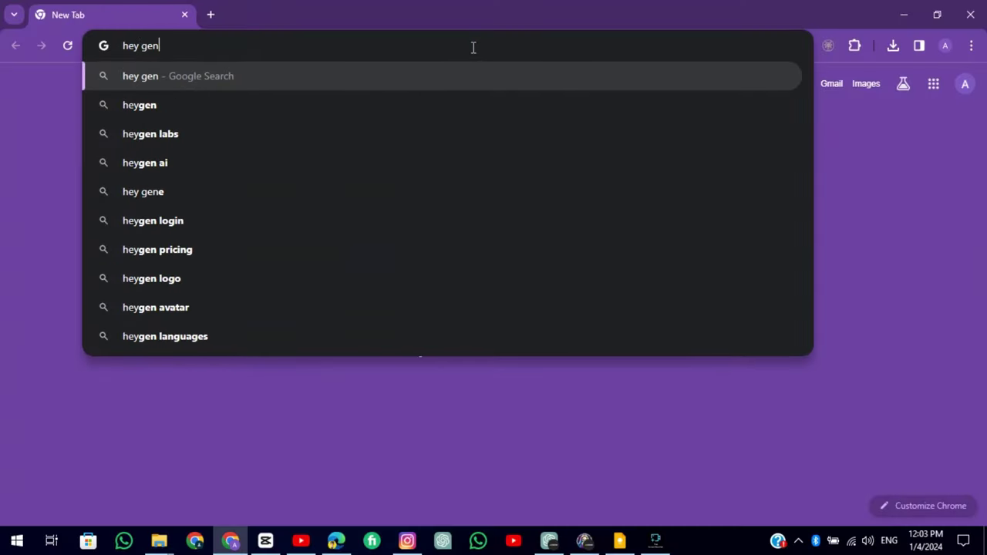
# Search for HeyGen, open heygen.com and accept its cookies
pyautogui.press('Return')
pyautogui.click(265, 402)
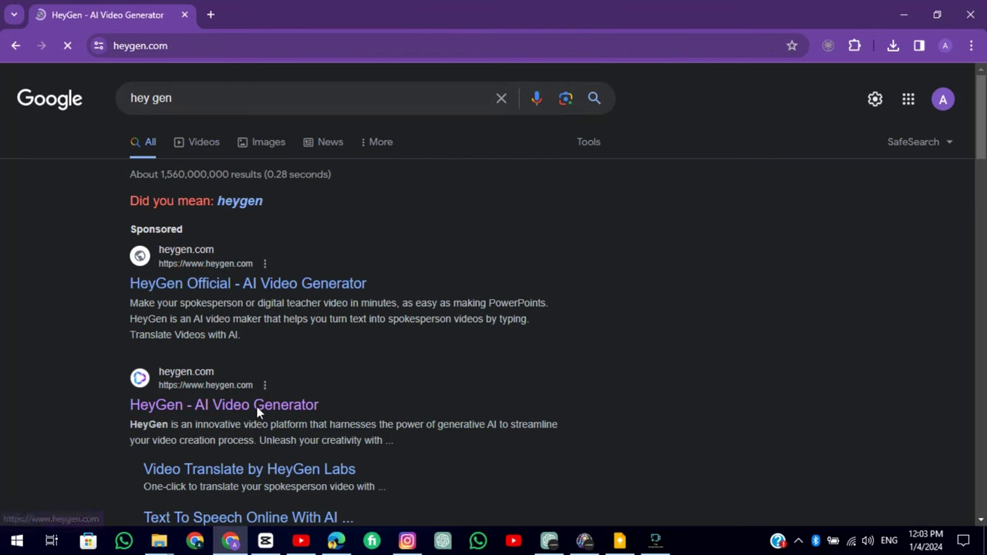
pyautogui.click(808, 460)
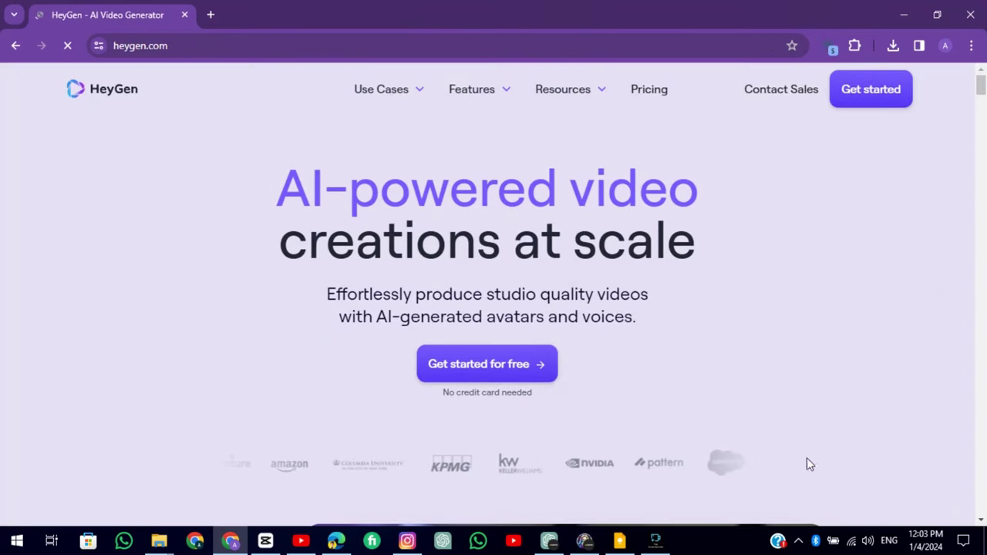
# Sign up for free with the Google account and complete the onboarding questions
pyautogui.click(512, 369)
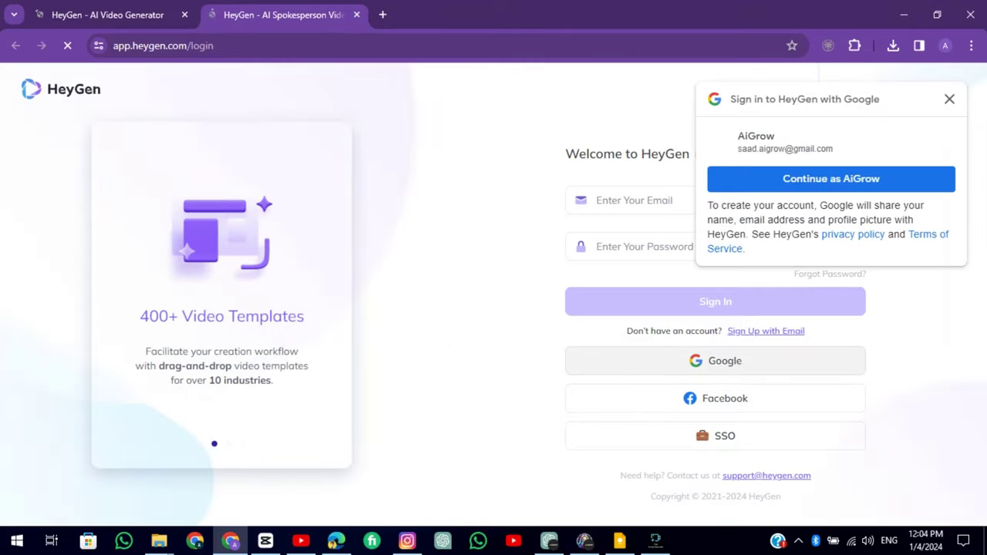
pyautogui.click(641, 358)
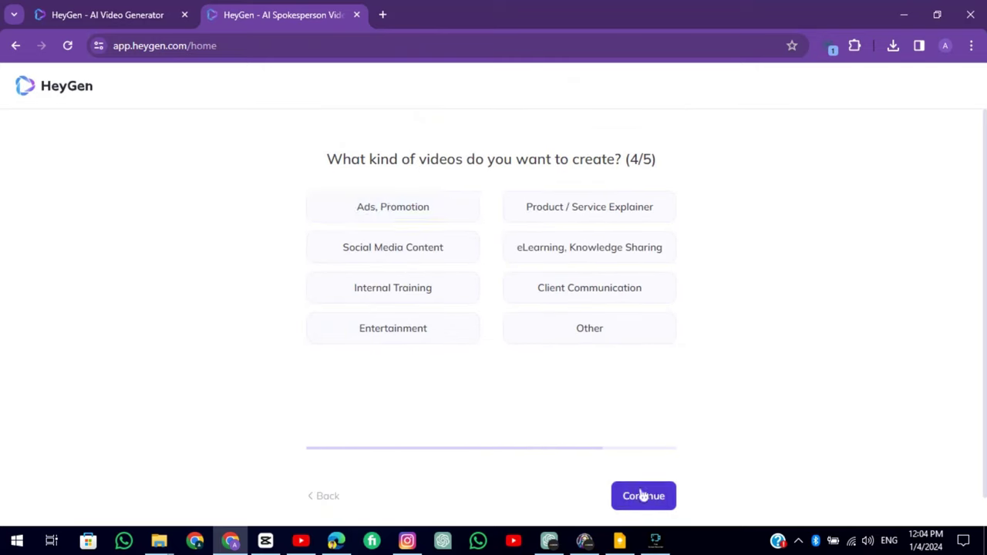
pyautogui.click(642, 495)
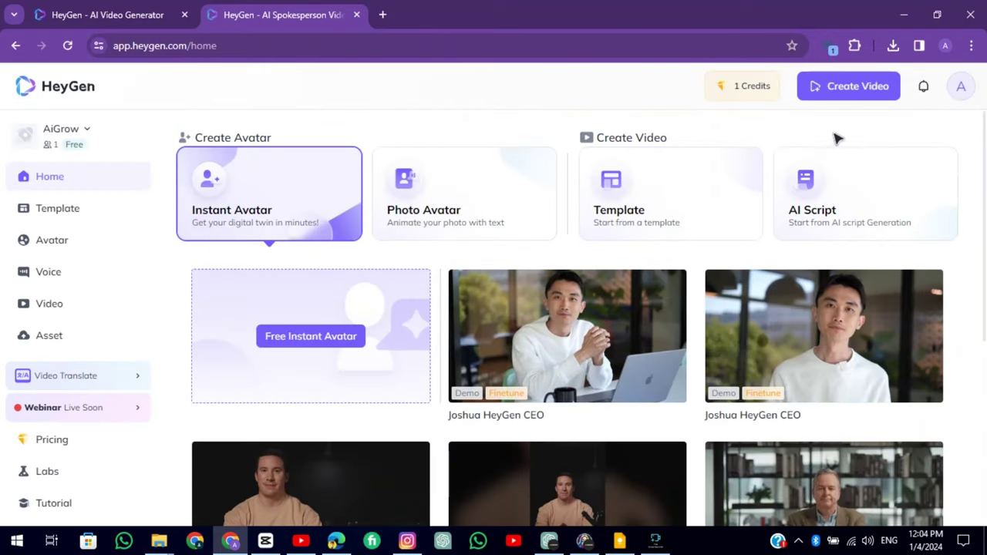
# Create a new portrait-format video and browse the photo avatars
pyautogui.click(848, 86)
pyautogui.click(827, 179)
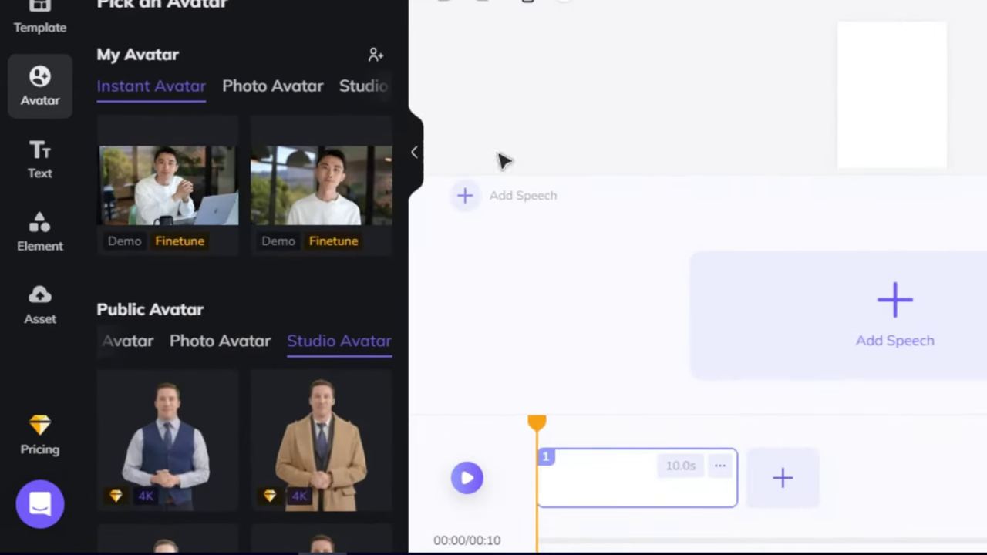
pyautogui.click(295, 91)
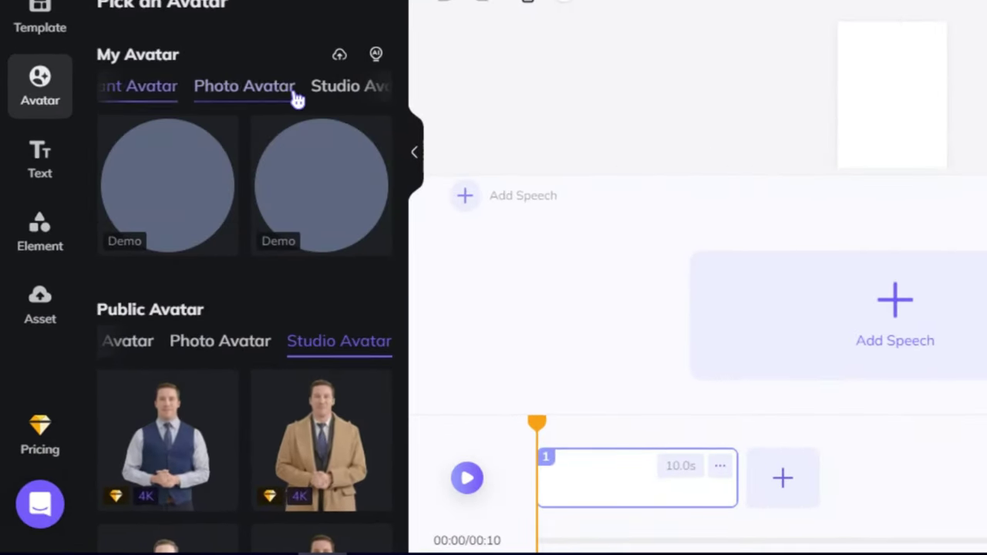
pyautogui.scroll(-1, 286, 198)
pyautogui.scroll(1, 286, 198)
# Upload the old man's portrait as your own photo avatar and add it to the scene
pyautogui.click(344, 87)
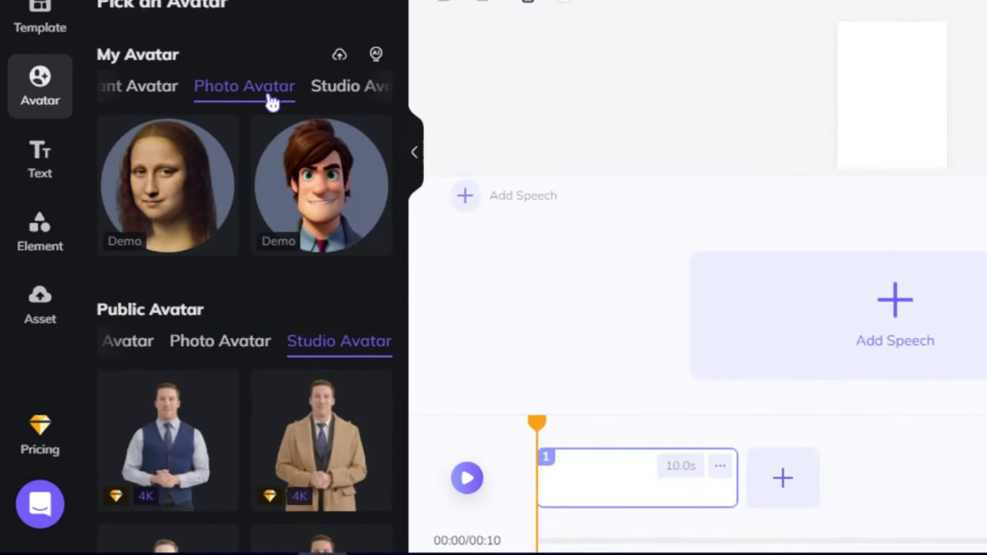
pyautogui.click(340, 56)
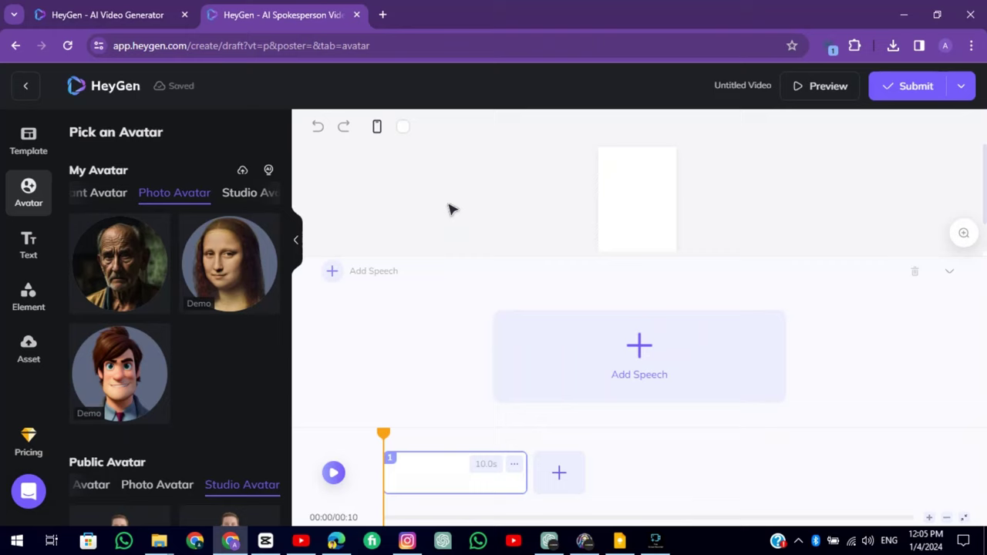
pyautogui.click(162, 252)
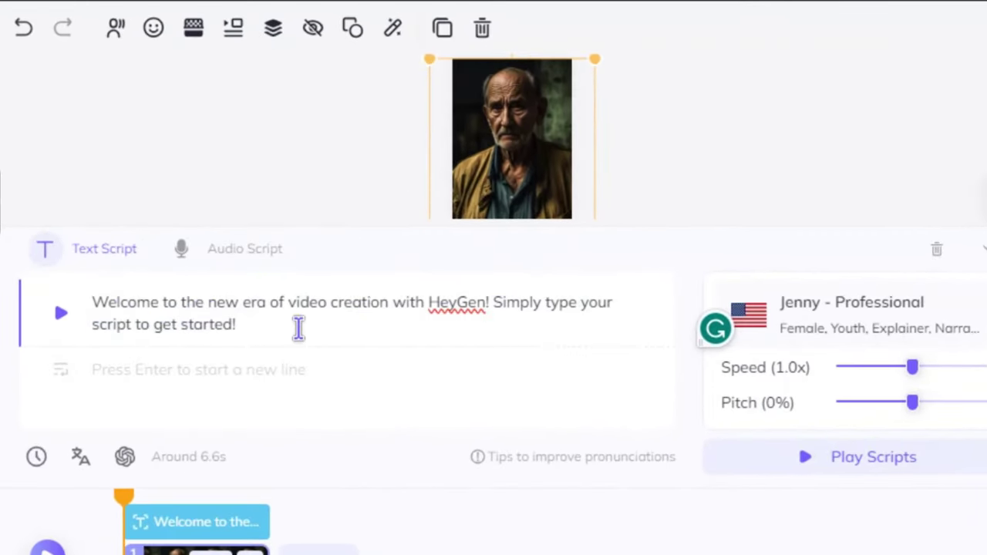
# Keep the typed text script and change the AI voice to Ryan - Professional
pyautogui.click(240, 250)
pyautogui.click(132, 251)
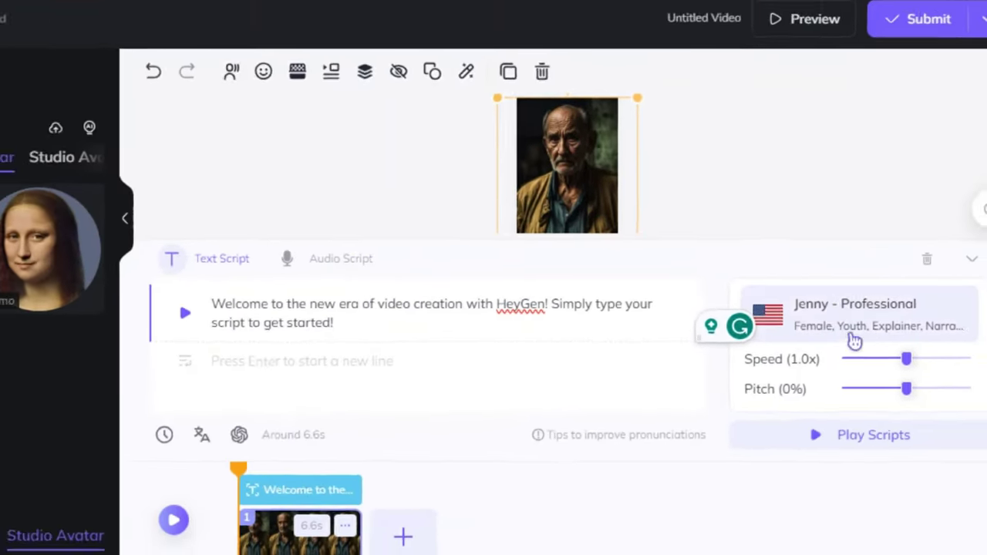
pyautogui.click(773, 322)
pyautogui.scroll(-3, 517, 359)
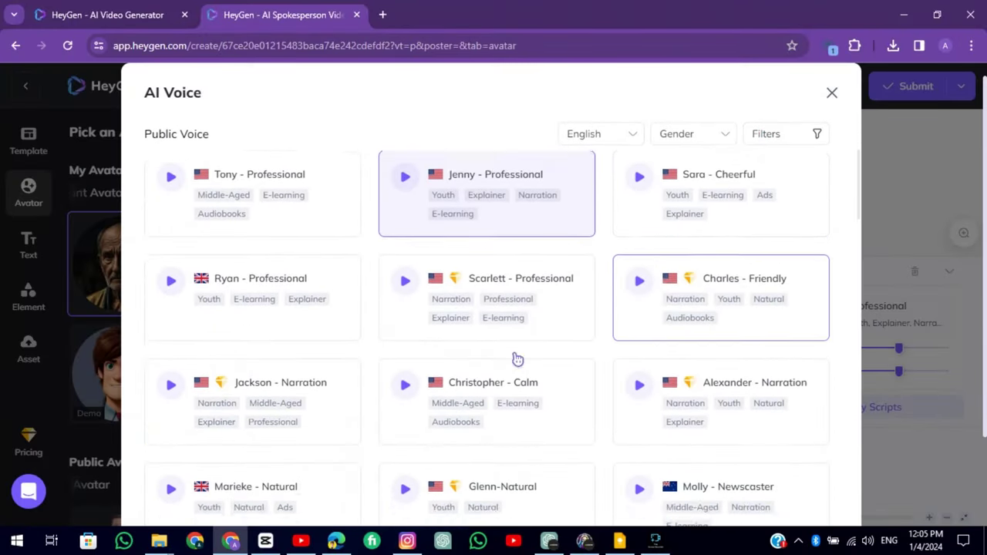
pyautogui.scroll(-2, 517, 359)
pyautogui.scroll(5, 393, 339)
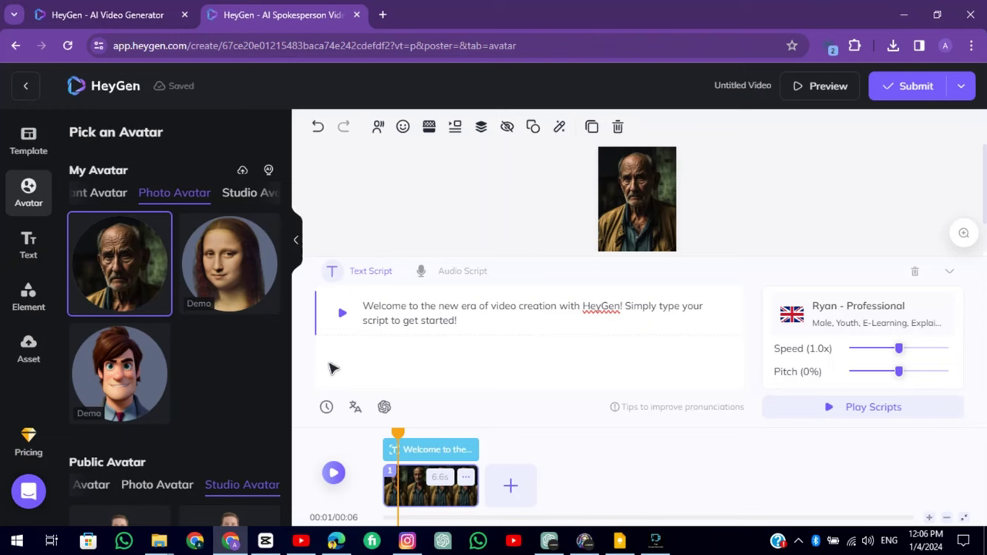
# Submit the video, then download and open Untitled Video (14).mp4
pyautogui.click(910, 86)
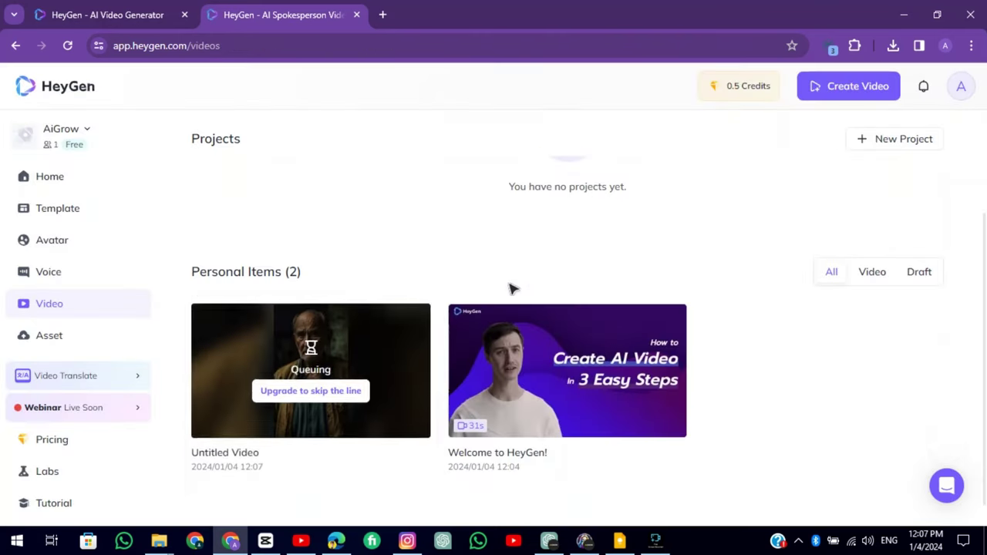
pyautogui.moveTo(302, 381)
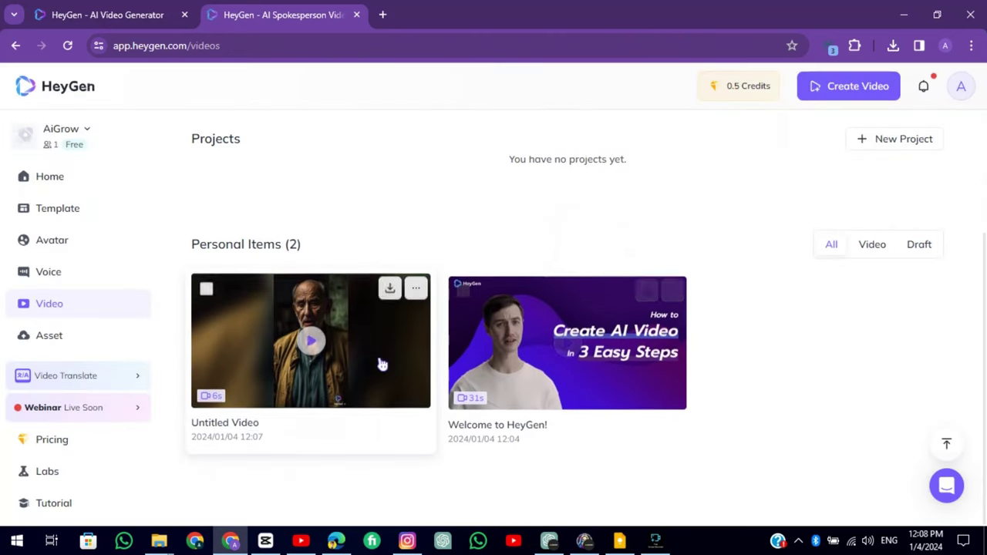
pyautogui.click(391, 297)
pyautogui.click(756, 83)
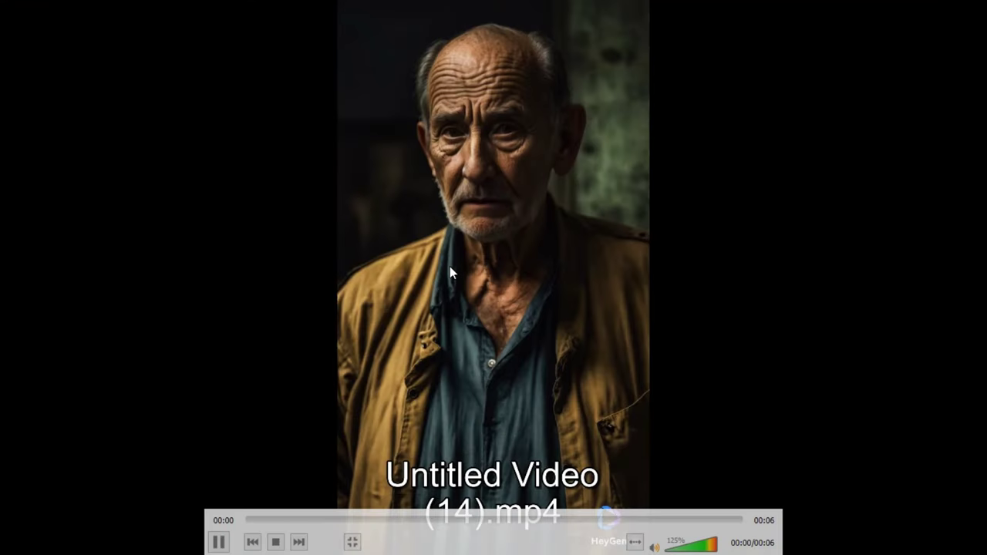
# Take the HeyGen clip out of full-screen in VLC and move the player window higher
pyautogui.doubleClick(465, 253)
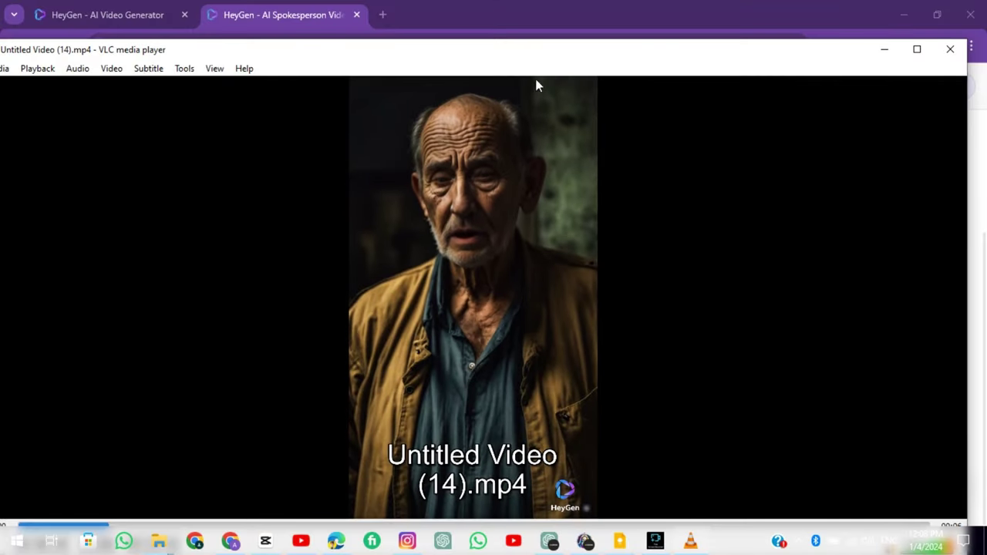
pyautogui.moveTo(543, 49); pyautogui.dragTo(540, 31)
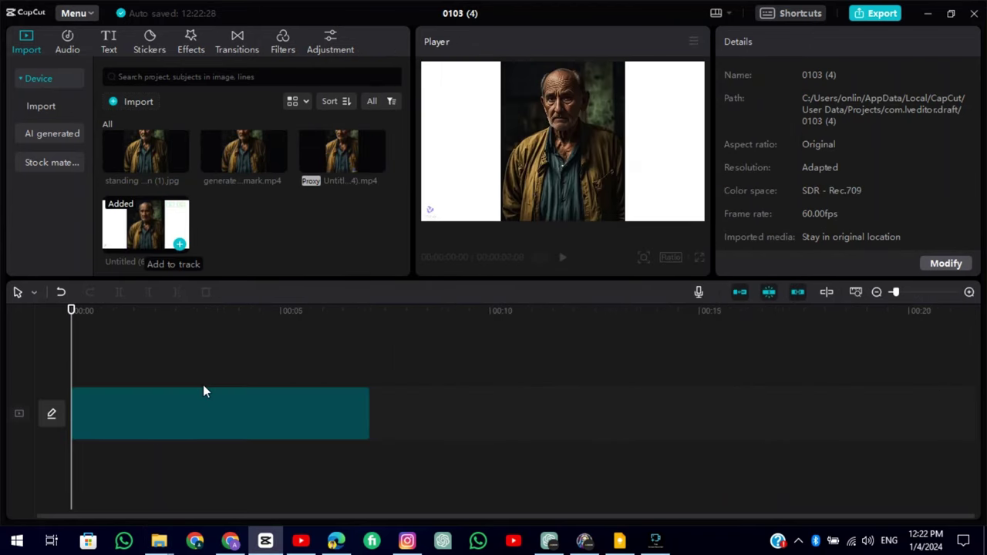
# Add Untitled (6) to the timeline and crop the white borders off both sides
pyautogui.click(116, 375)
pyautogui.click(124, 409)
pyautogui.click(354, 292)
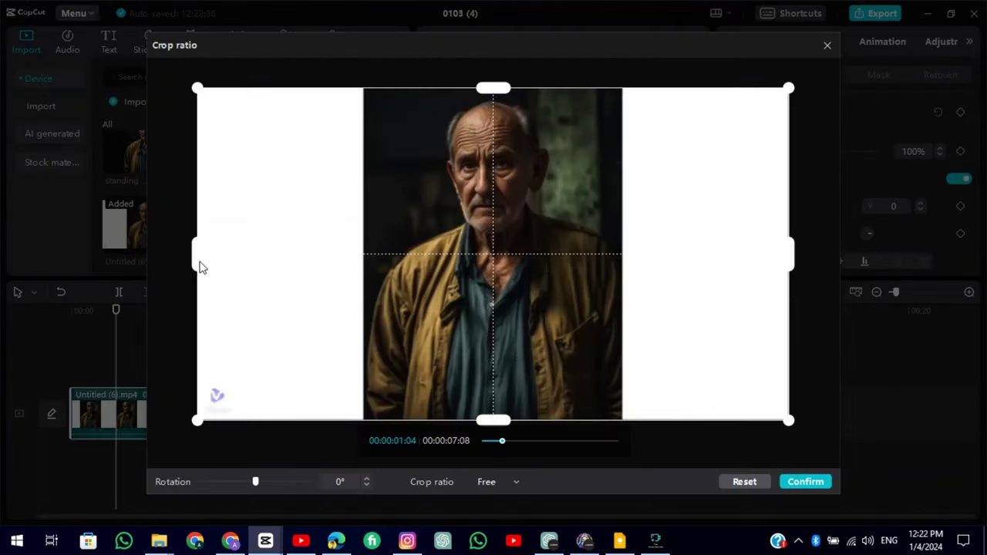
pyautogui.moveTo(198, 262); pyautogui.dragTo(363, 262)
pyautogui.moveTo(785, 273); pyautogui.dragTo(623, 275)
pyautogui.click(804, 481)
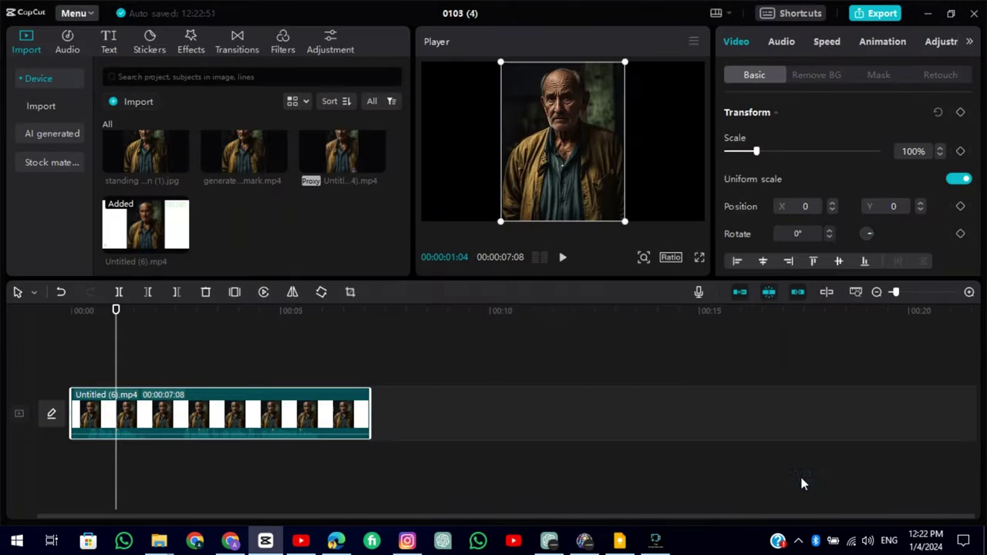
# Set the canvas ratio to 9:16 and preview the video full-screen
pyautogui.click(673, 256)
pyautogui.click(717, 414)
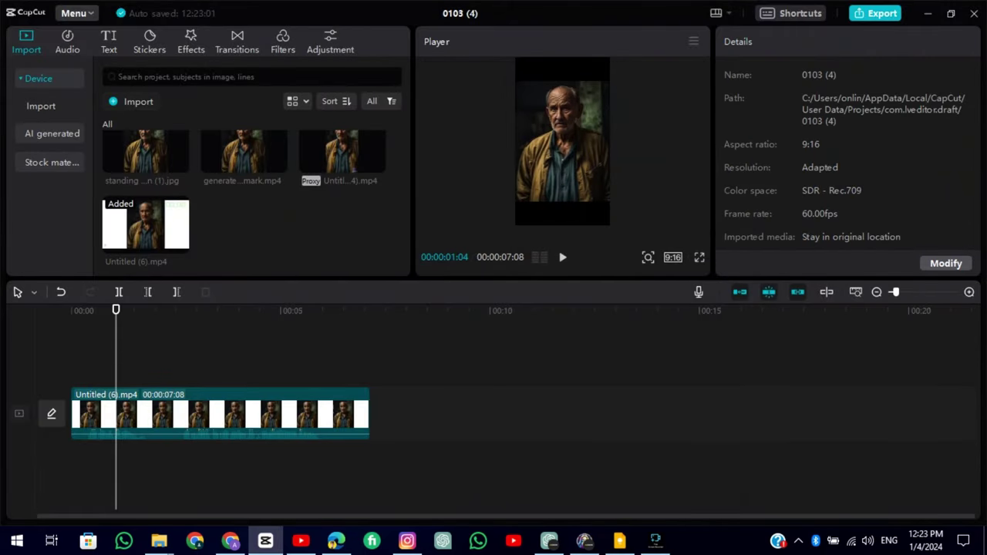
pyautogui.click(699, 257)
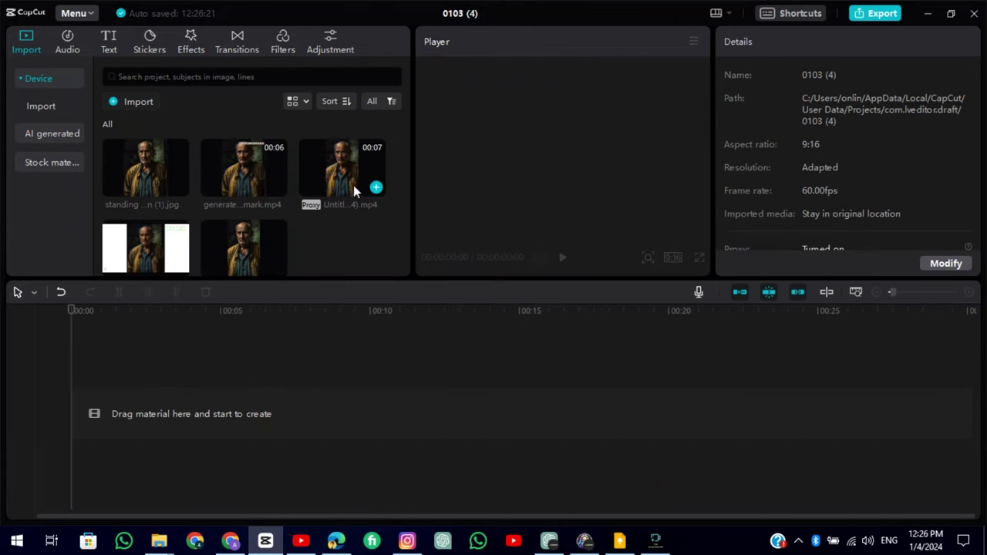
# Place the HeyGen old man video on the timeline
pyautogui.moveTo(342, 173); pyautogui.dragTo(258, 367)
pyautogui.click(151, 363)
pyautogui.scroll(-1, 199, 227)
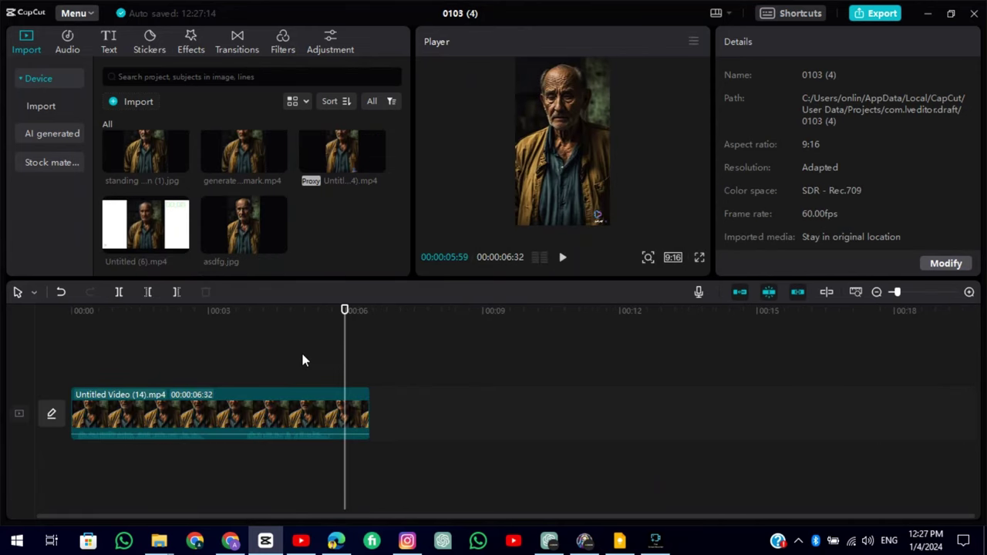
# Put asdfg.jpg on a track above the video and trim it to the 6:32 length
pyautogui.moveTo(244, 223); pyautogui.dragTo(85, 355)
pyautogui.click(177, 343)
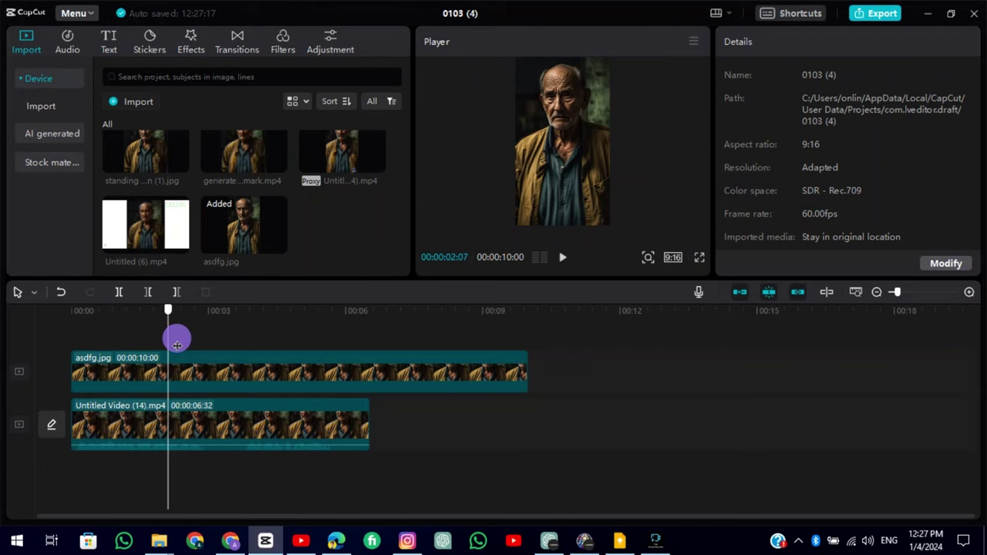
pyautogui.click(370, 362)
pyautogui.press('w')
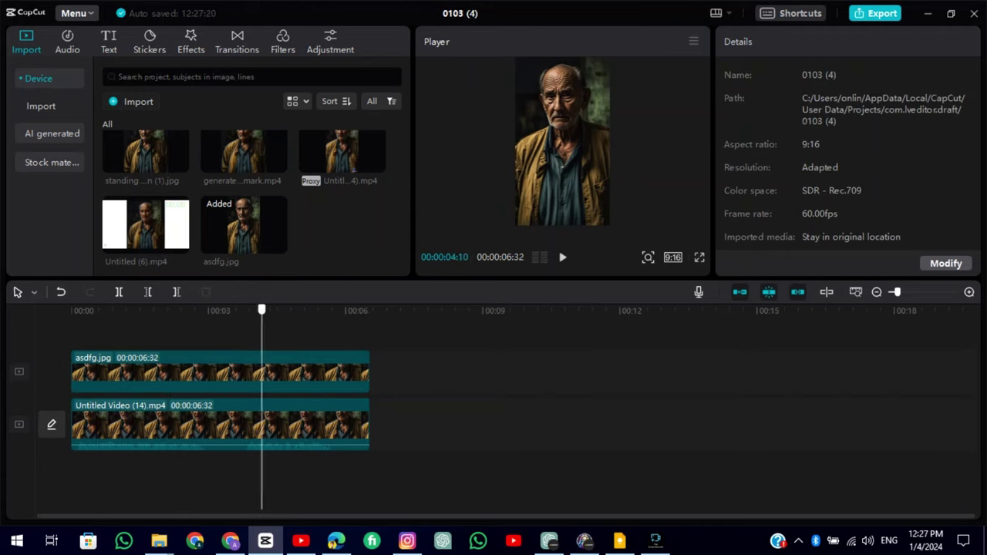
pyautogui.click(293, 375)
# Shrink a rectangle mask on asdfg.jpg to a small patch over the HeyGen watermark
pyautogui.click(876, 75)
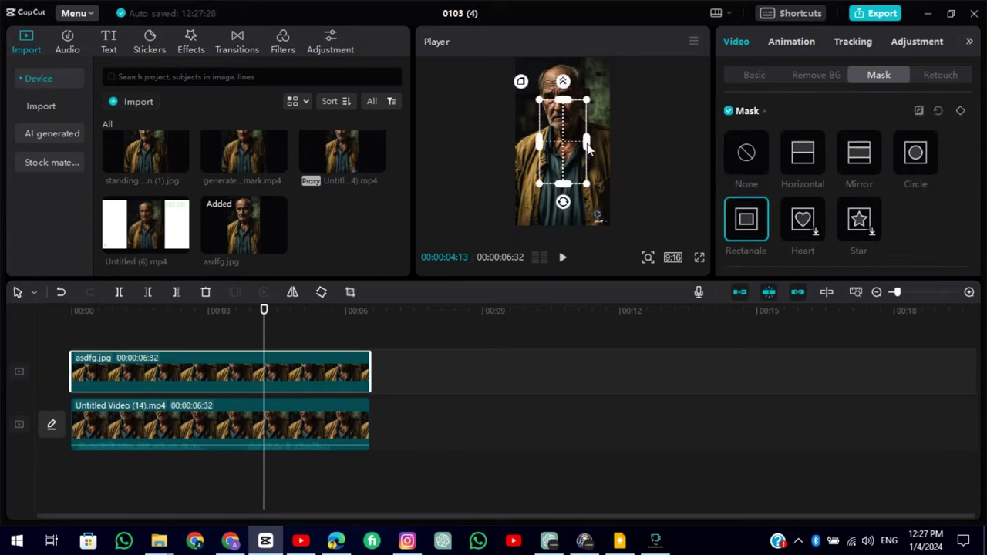
pyautogui.moveTo(514, 106); pyautogui.dragTo(545, 136)
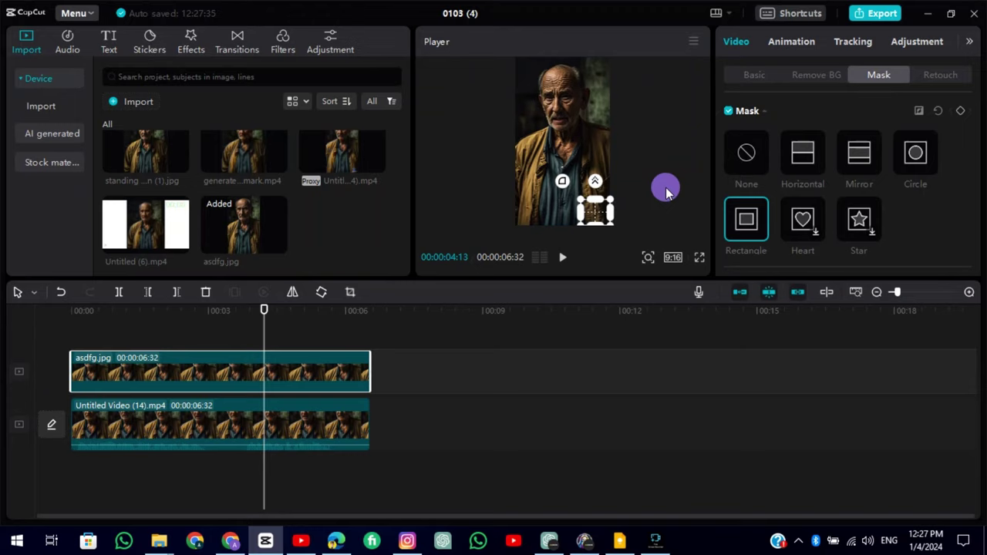
pyautogui.click(753, 75)
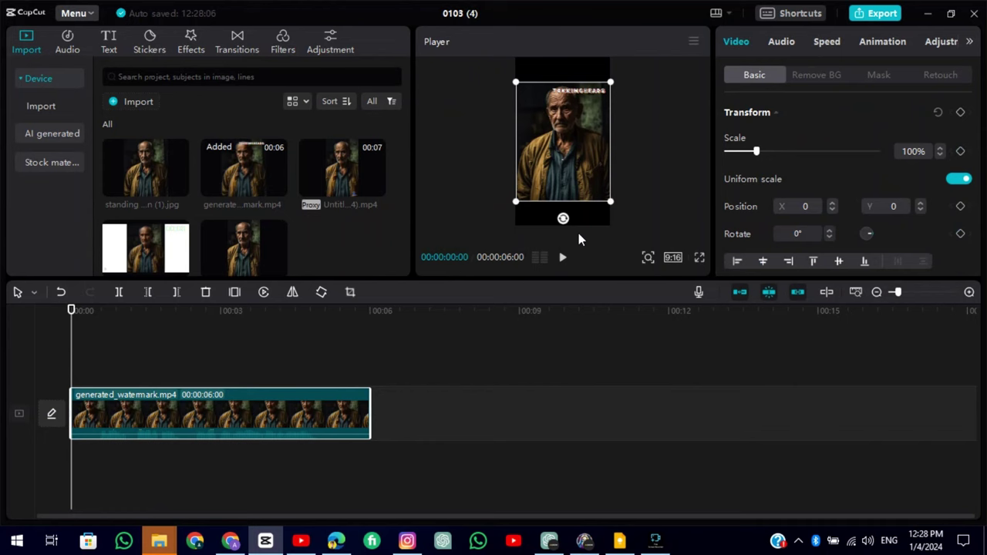
# Put the standing portrait image above generated_watermark.mp4 and trim it to end at 6 seconds
pyautogui.moveTo(133, 173); pyautogui.dragTo(73, 370)
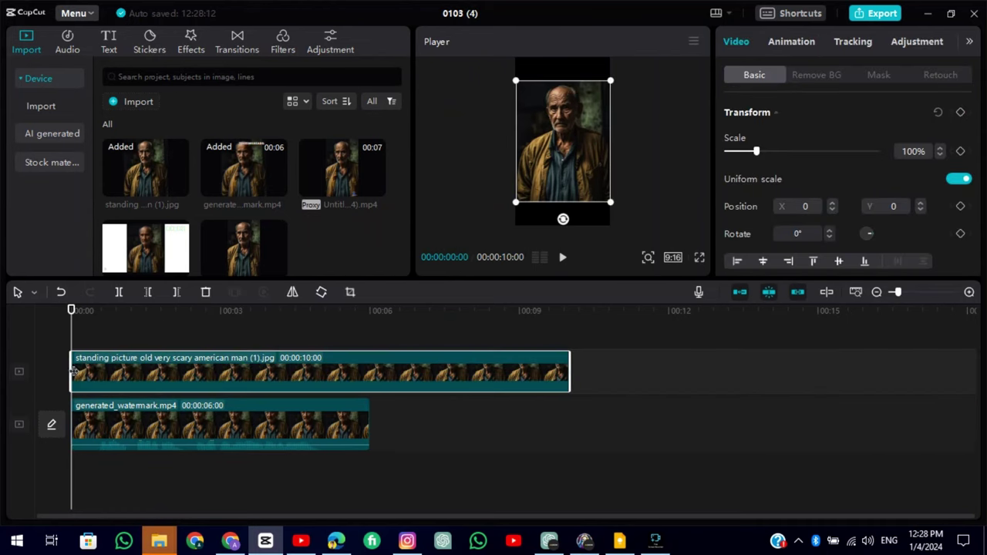
pyautogui.click(367, 312)
pyautogui.click(386, 369)
pyautogui.press('w')
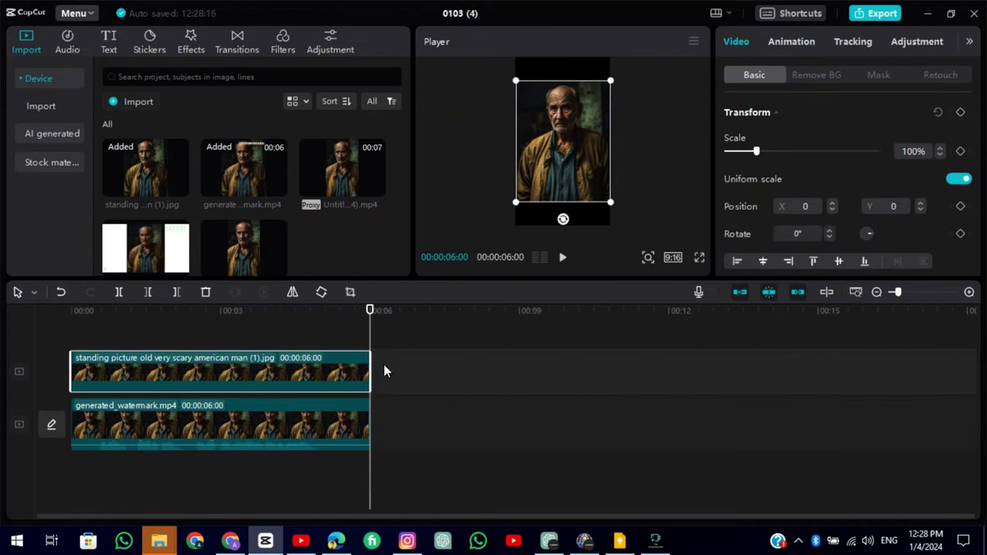
pyautogui.click(355, 362)
# Apply a rectangle mask narrowed to a strip over the top watermark, then preview full-screen
pyautogui.click(871, 74)
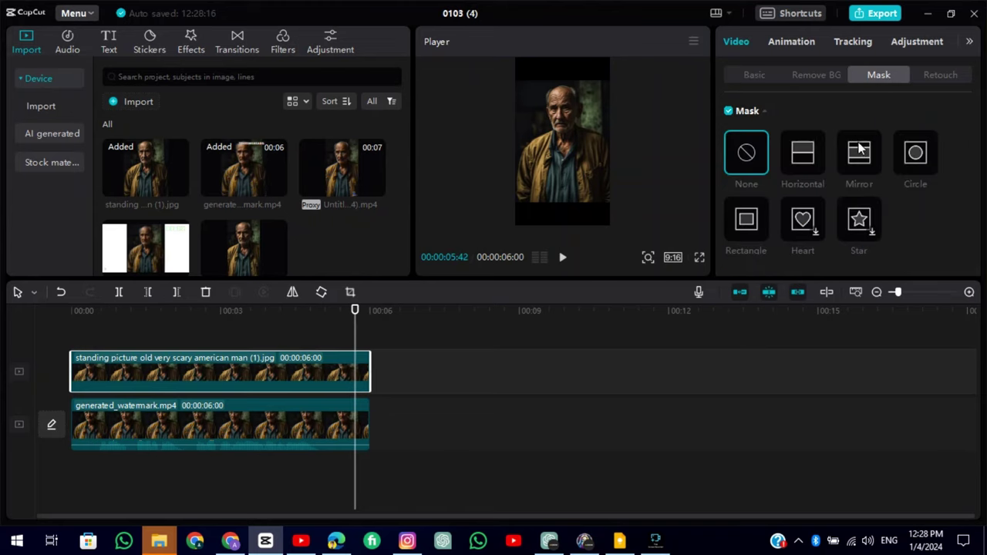
pyautogui.click(746, 222)
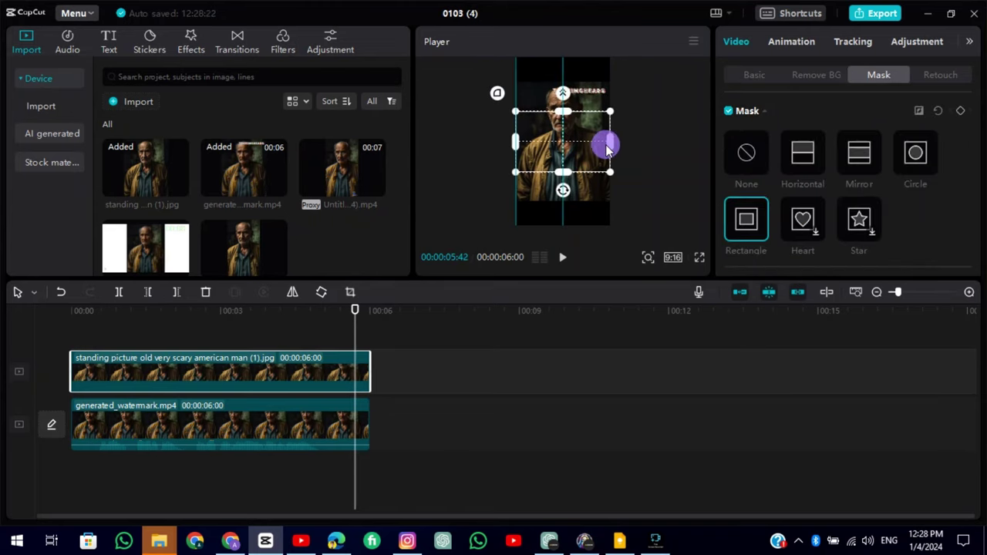
pyautogui.moveTo(519, 148); pyautogui.dragTo(561, 93)
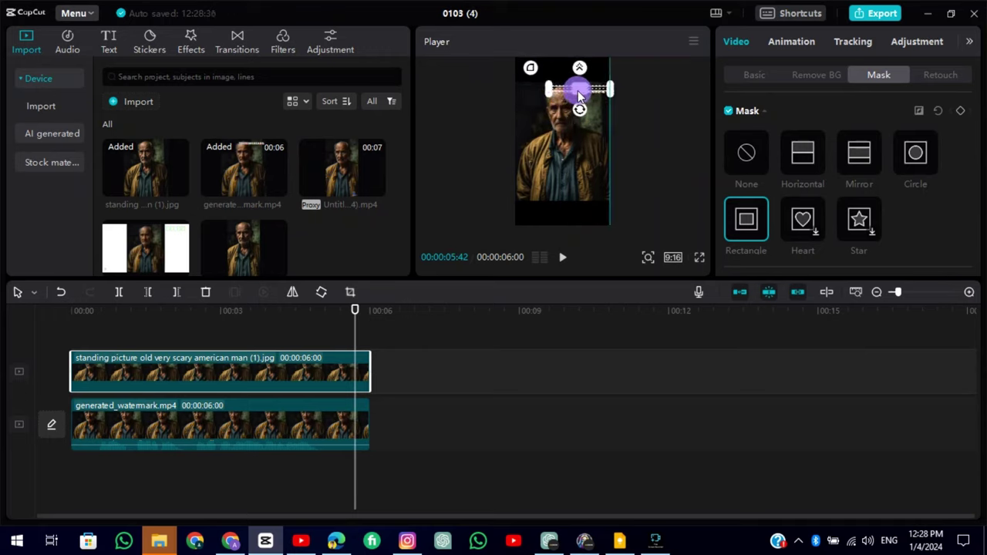
pyautogui.click(772, 76)
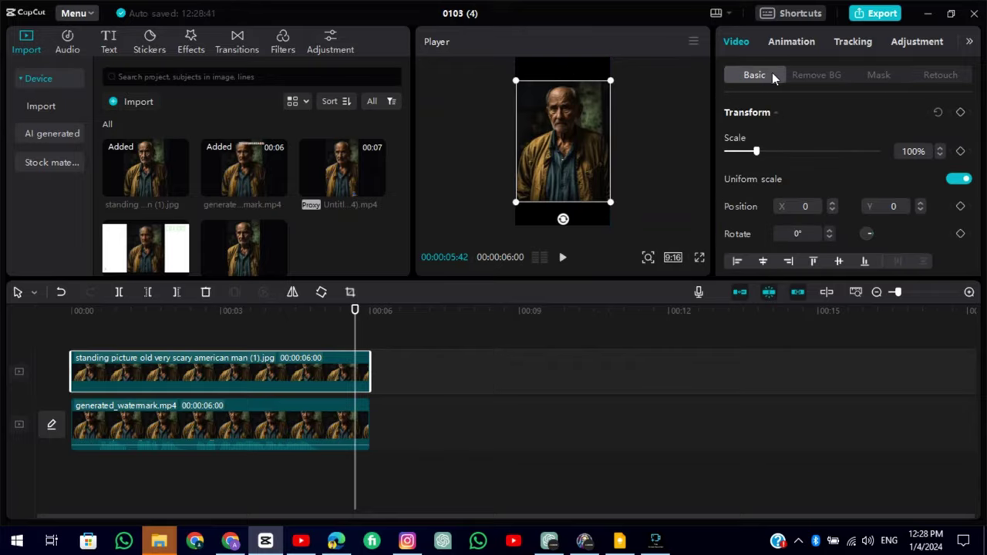
pyautogui.click(700, 261)
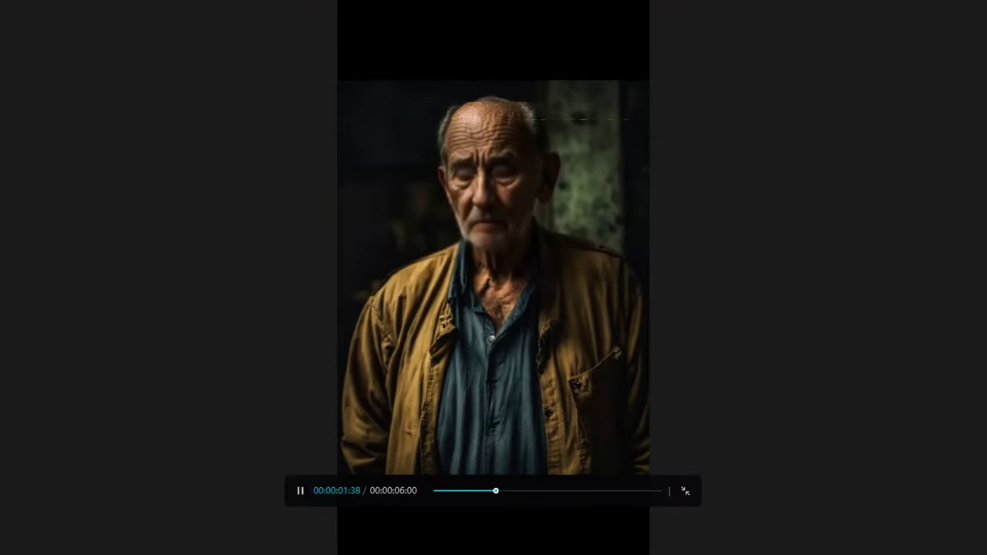